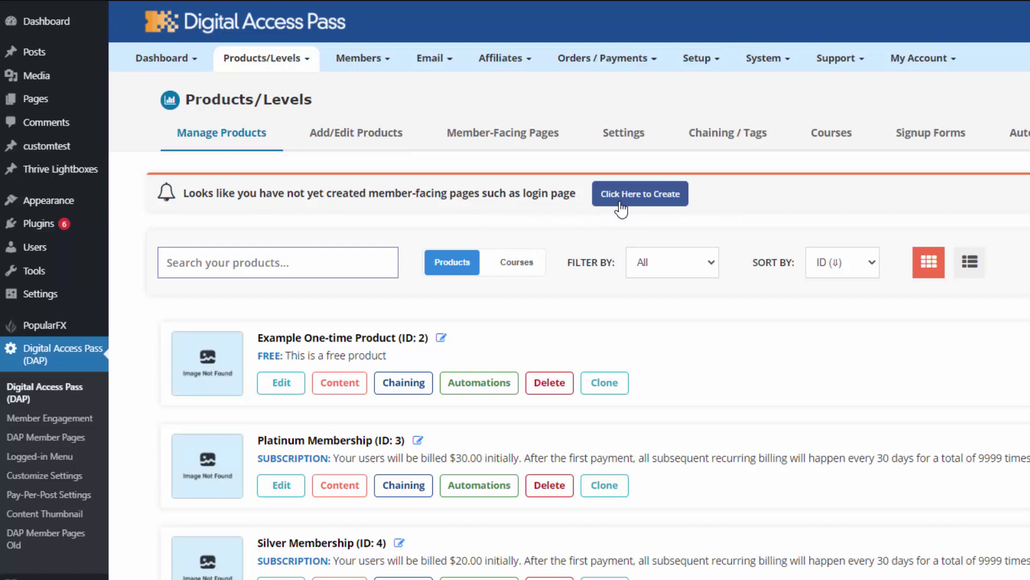
- Start page creation and tick Member Dashboard, Login, My Content, My Profile, Affiliate Info and Cancellation
click(642, 198)
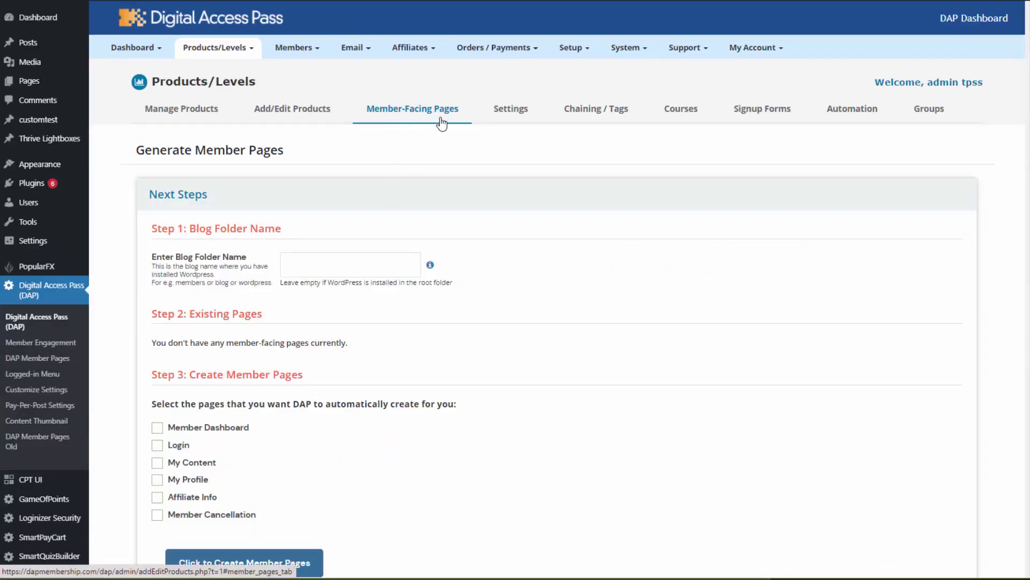
scroll(428, 331, down, 1)
scroll(428, 332, down, 1)
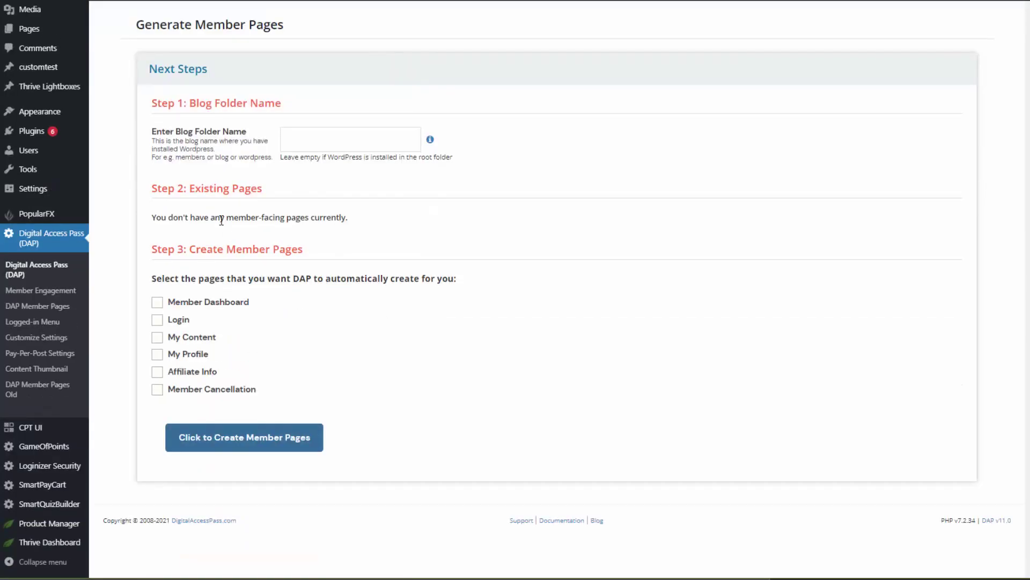
click(166, 305)
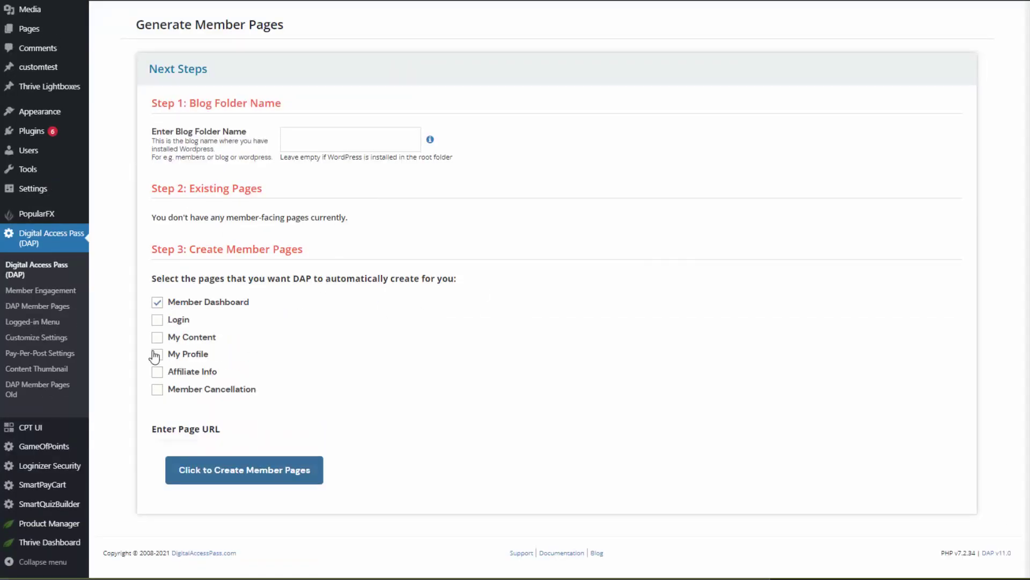
click(156, 320)
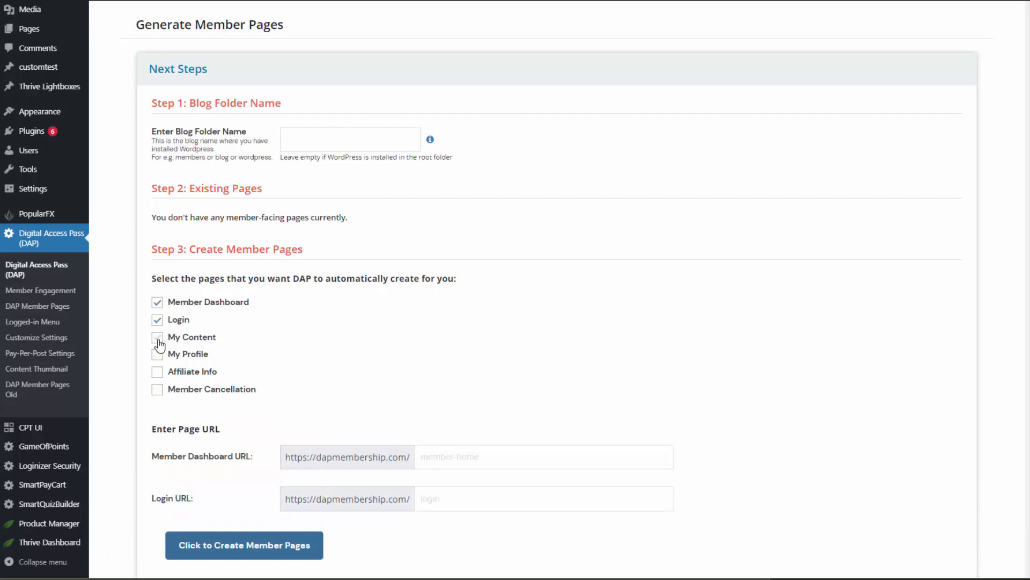
click(157, 338)
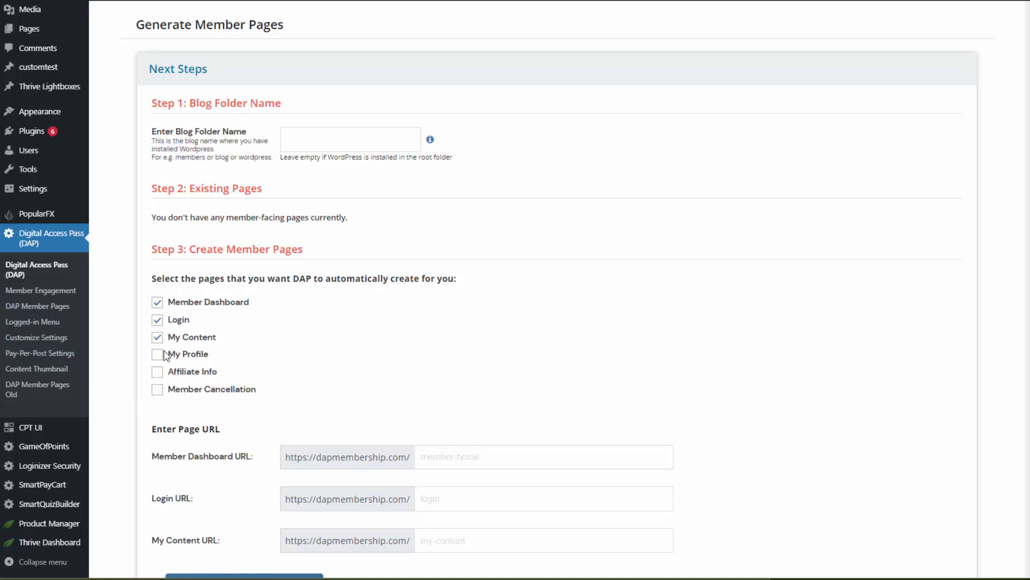
scroll(166, 355, down, 1)
click(157, 292)
click(157, 310)
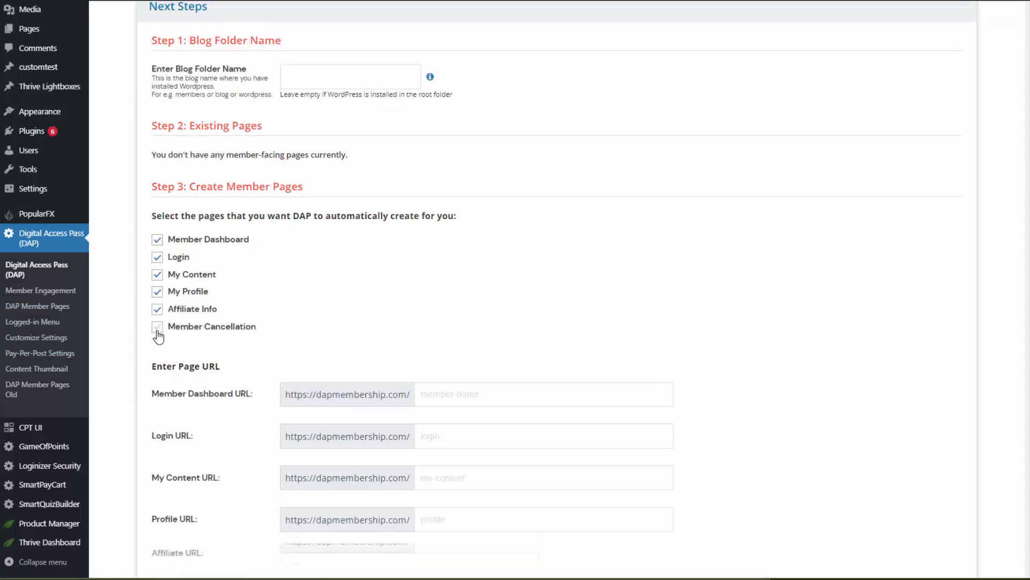
click(157, 330)
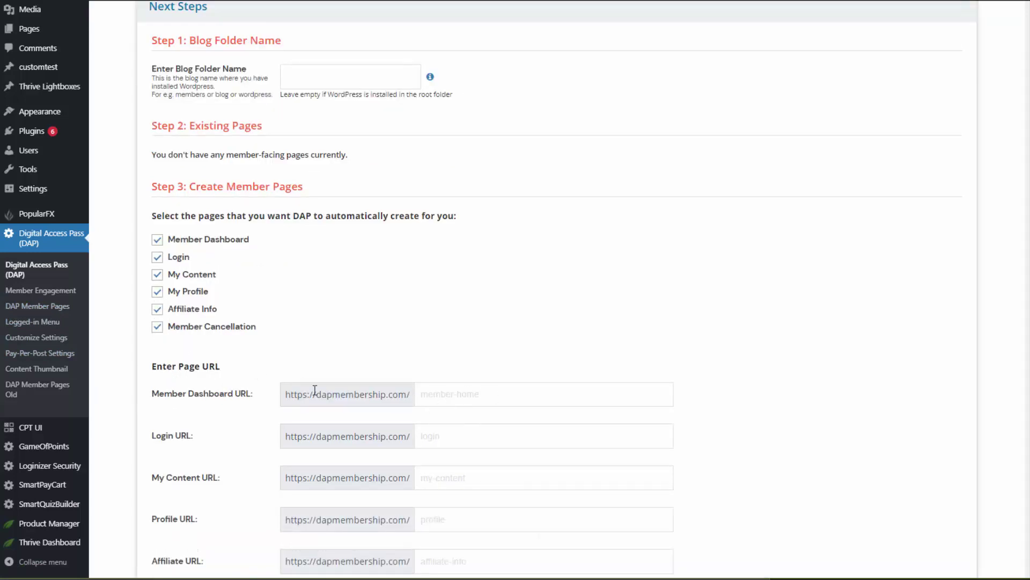
- Fill the page URLs: member-home, login, my-content, profile, affiliate-info and cancellation
click(435, 397)
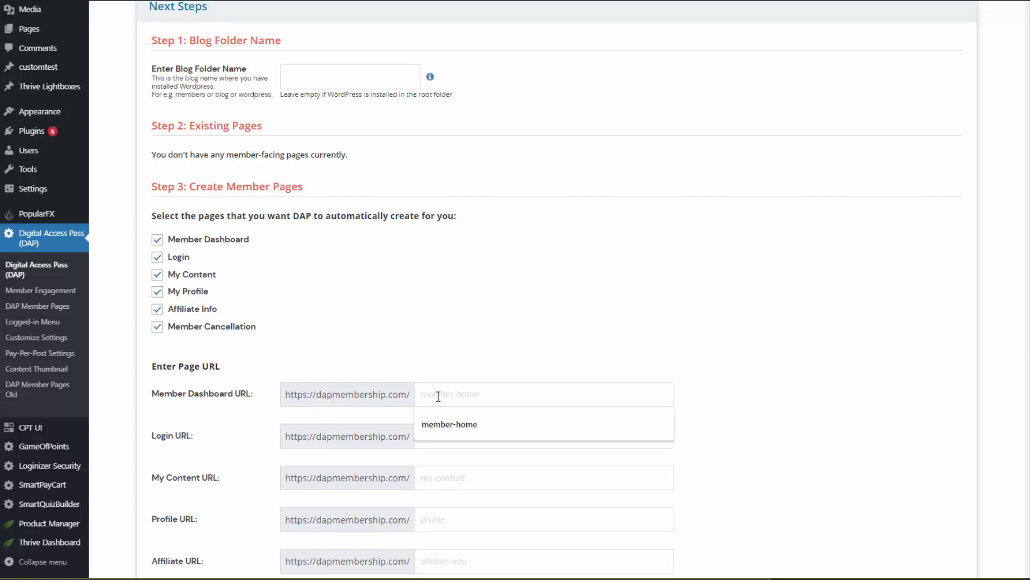
click(454, 424)
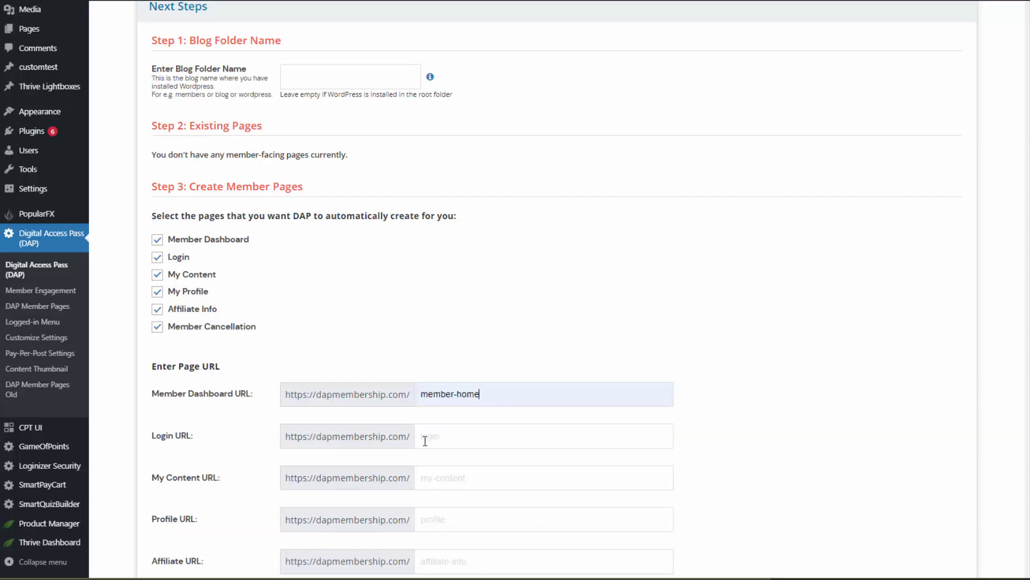
click(498, 436)
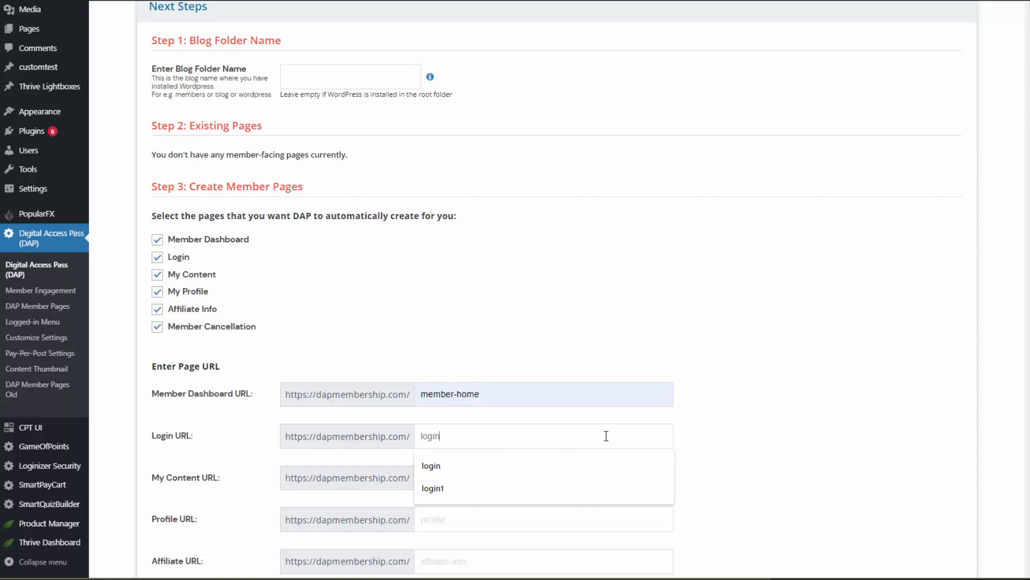
scroll(746, 432, down, 2)
click(474, 352)
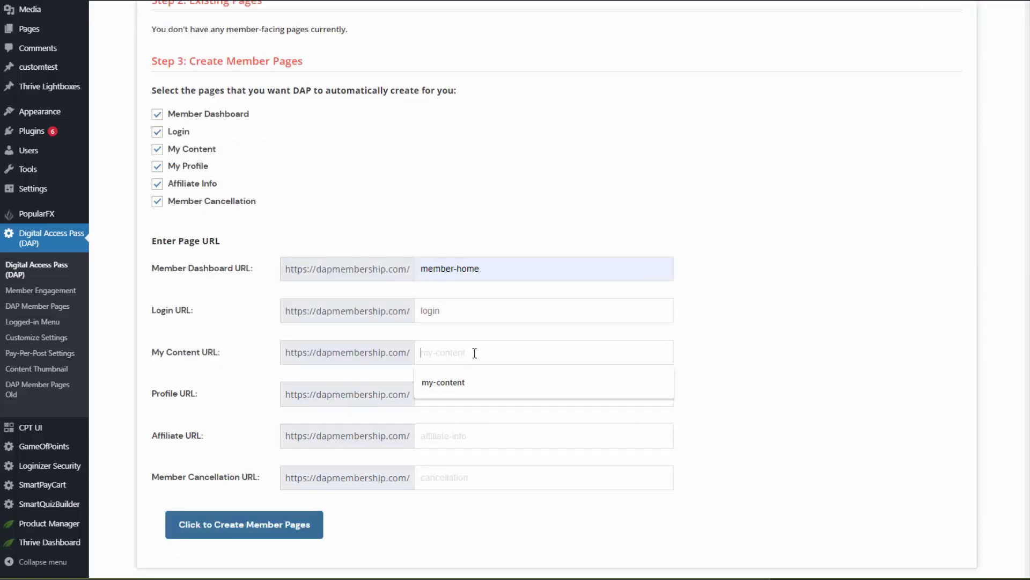
click(456, 382)
click(532, 388)
click(427, 429)
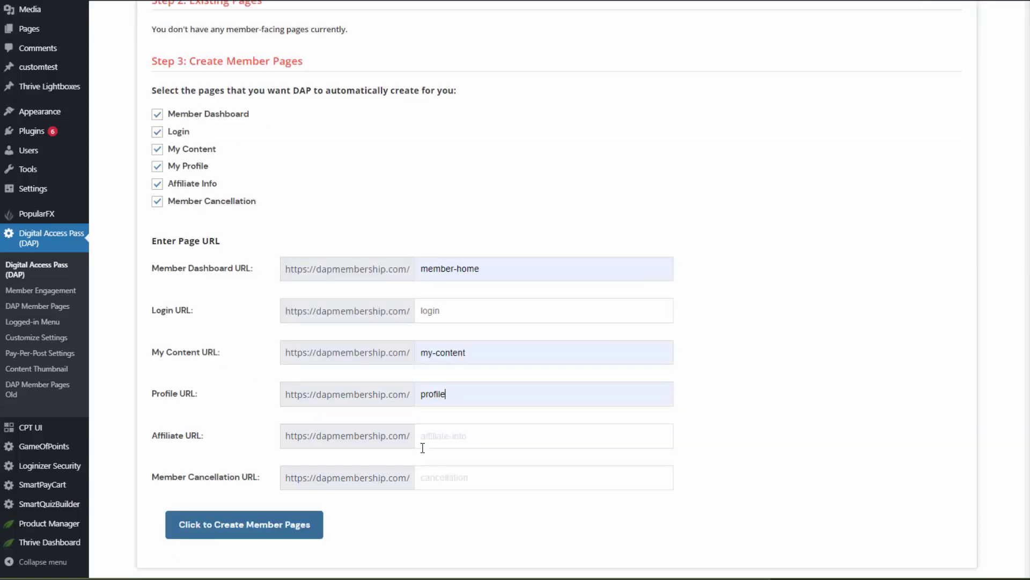
click(479, 428)
click(455, 465)
click(467, 477)
click(473, 504)
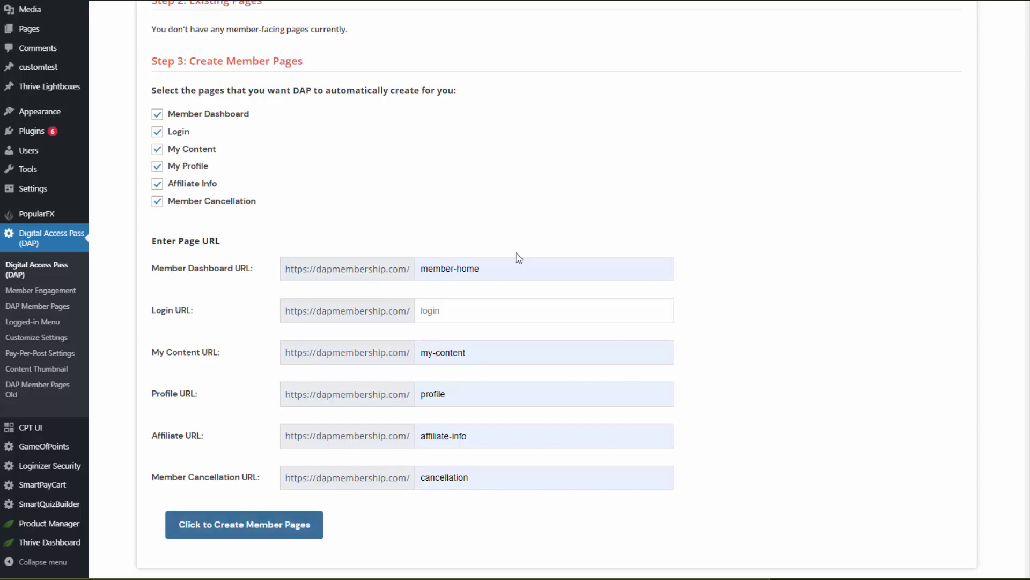
- Generate the six member pages, copy the new login page URL, and open DAP Member Pages
click(258, 536)
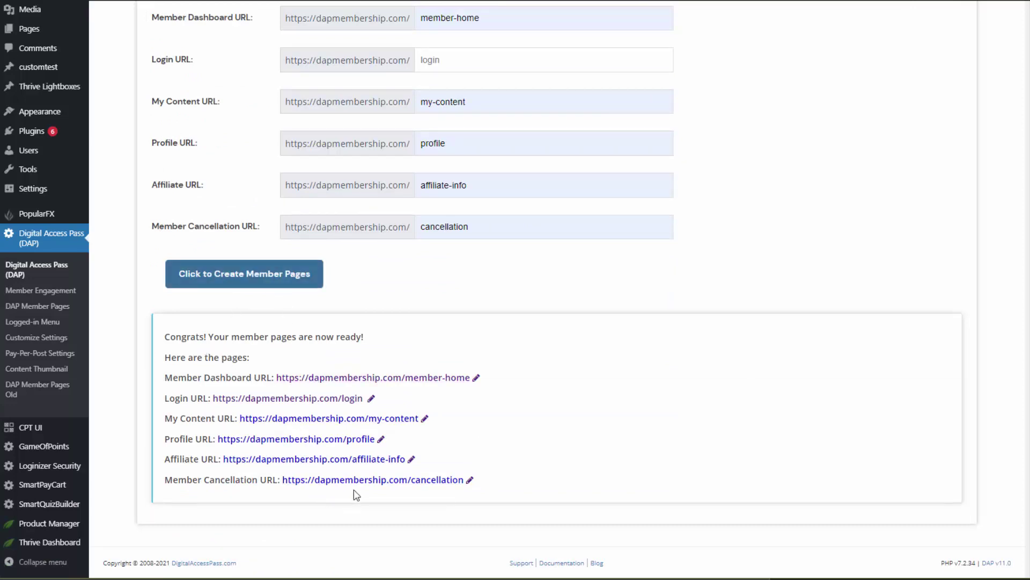
right_click(280, 397)
click(333, 472)
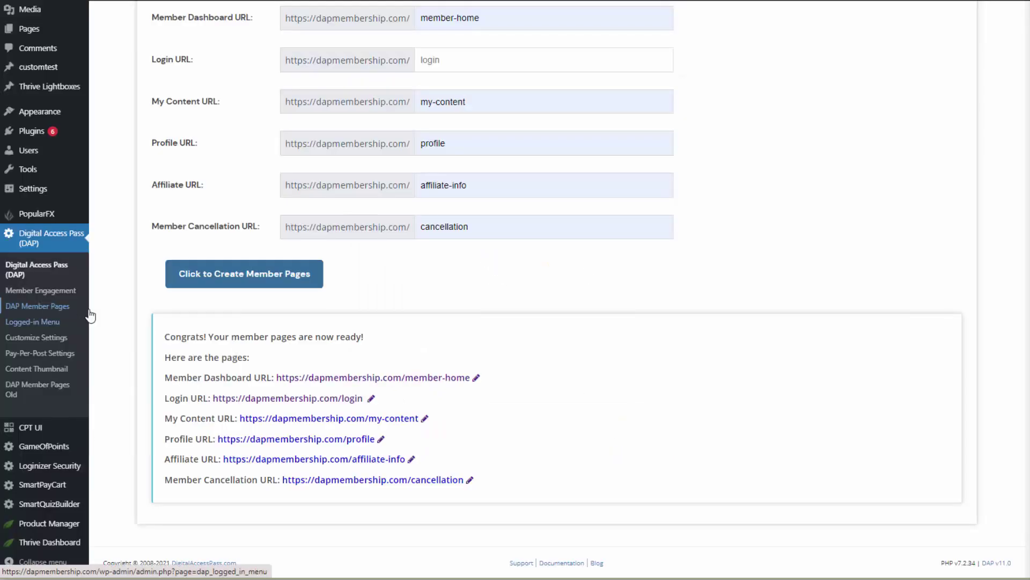
click(40, 306)
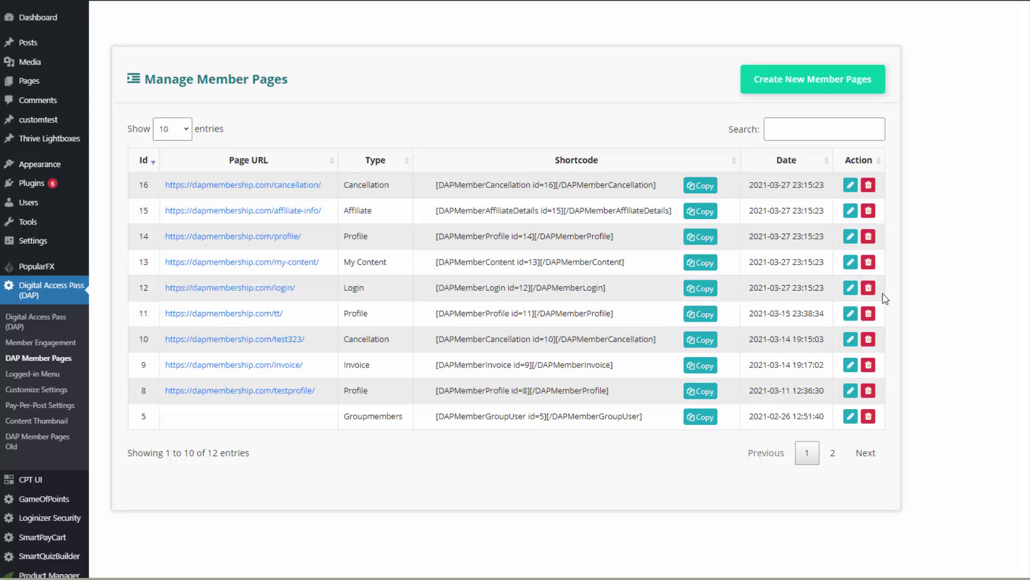
- Look at the login member page, then start a new member page from Manage Member Pages
click(851, 290)
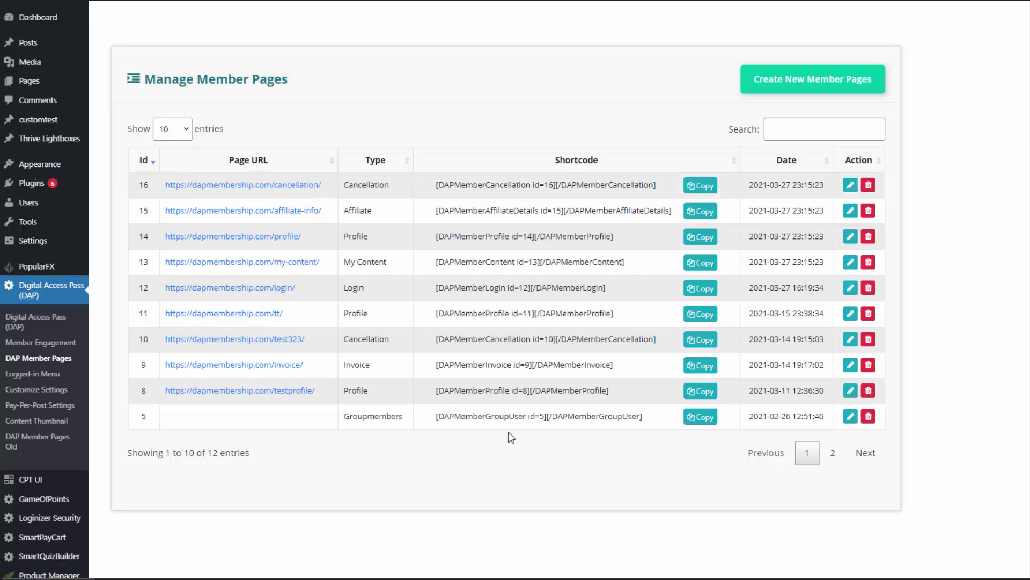
click(818, 85)
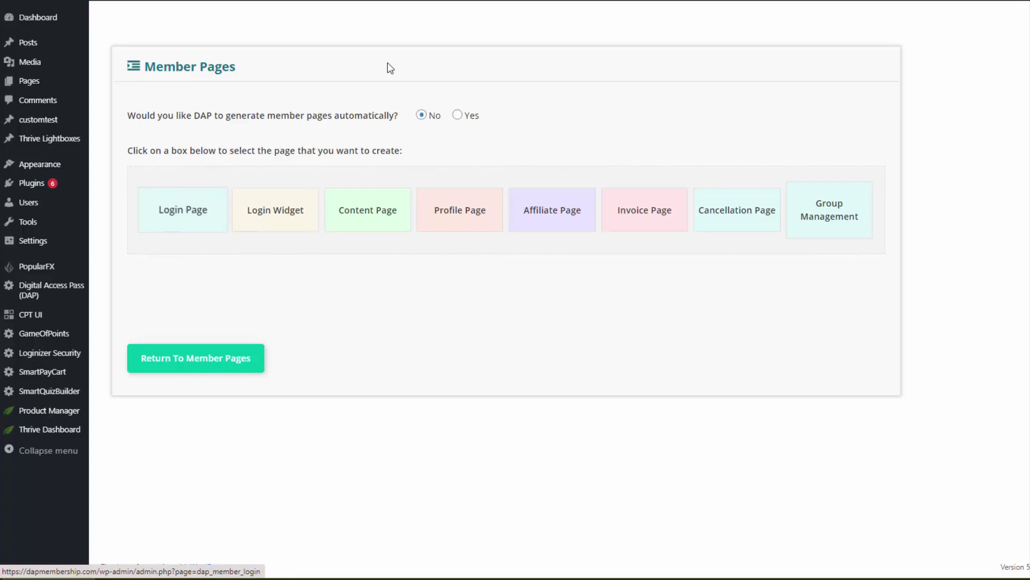
- Choose Login Page as the new member page type and review its setup options
click(191, 224)
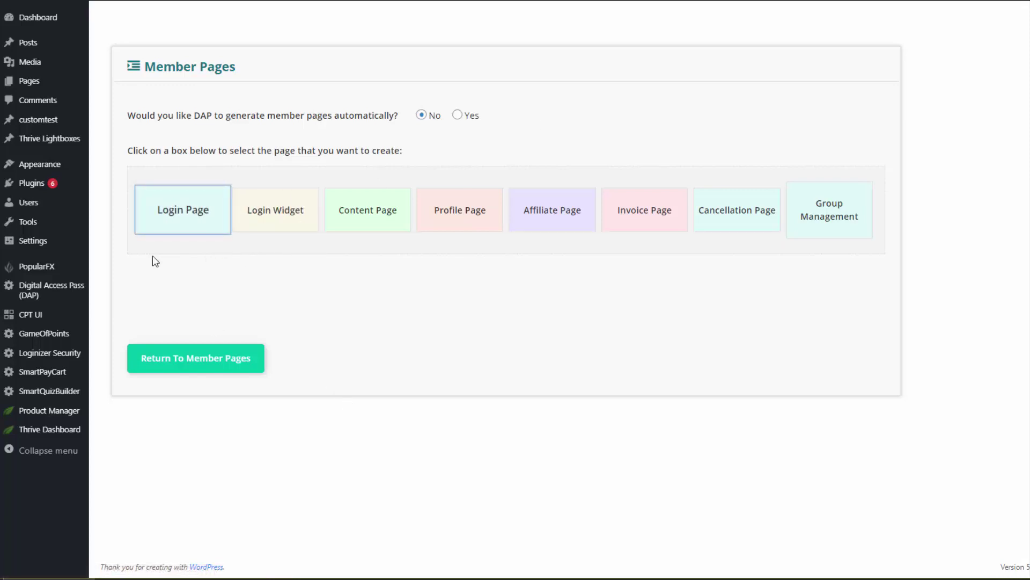
click(193, 227)
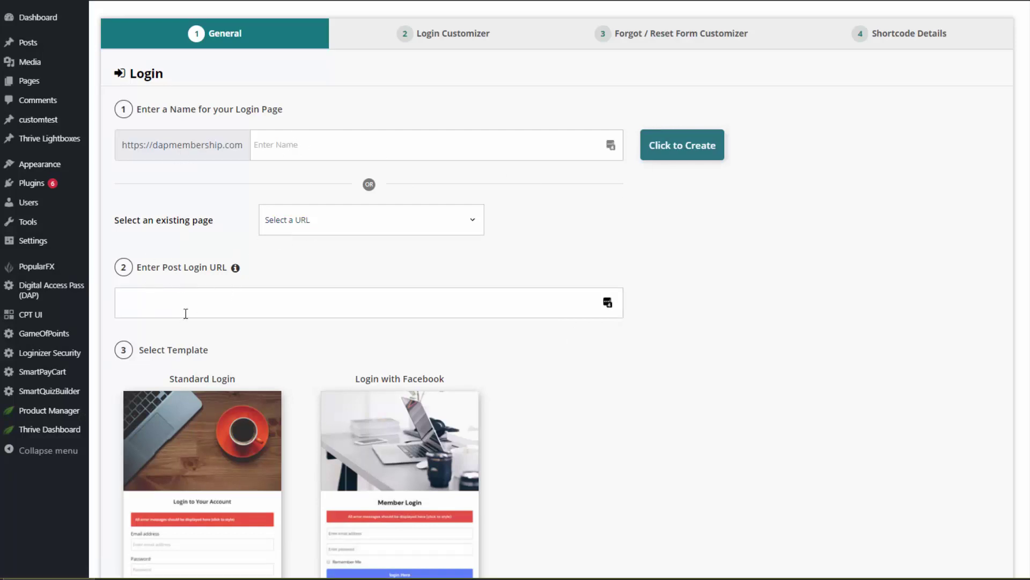
scroll(539, 365, down, 1)
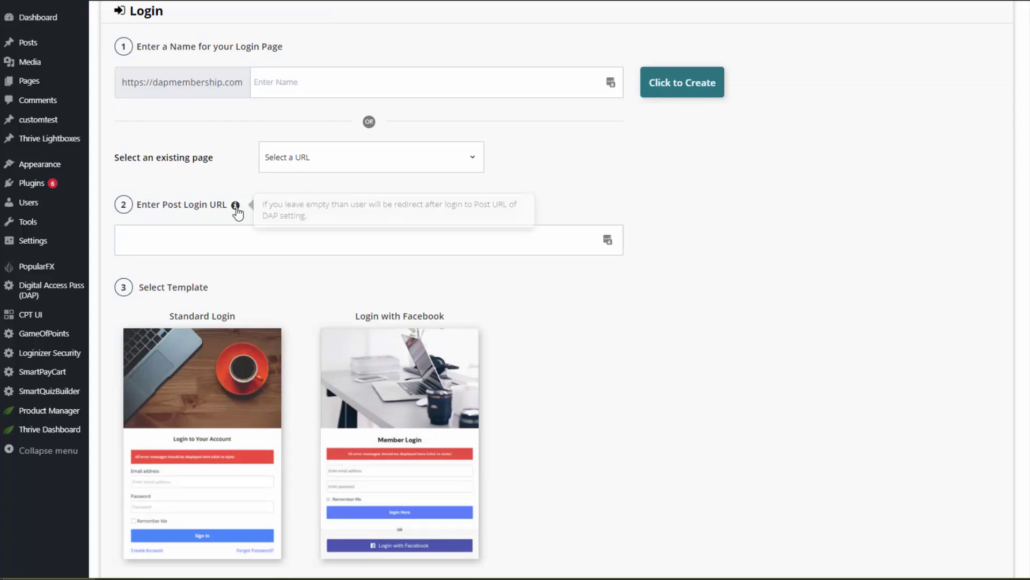
mouse_move(335, 337)
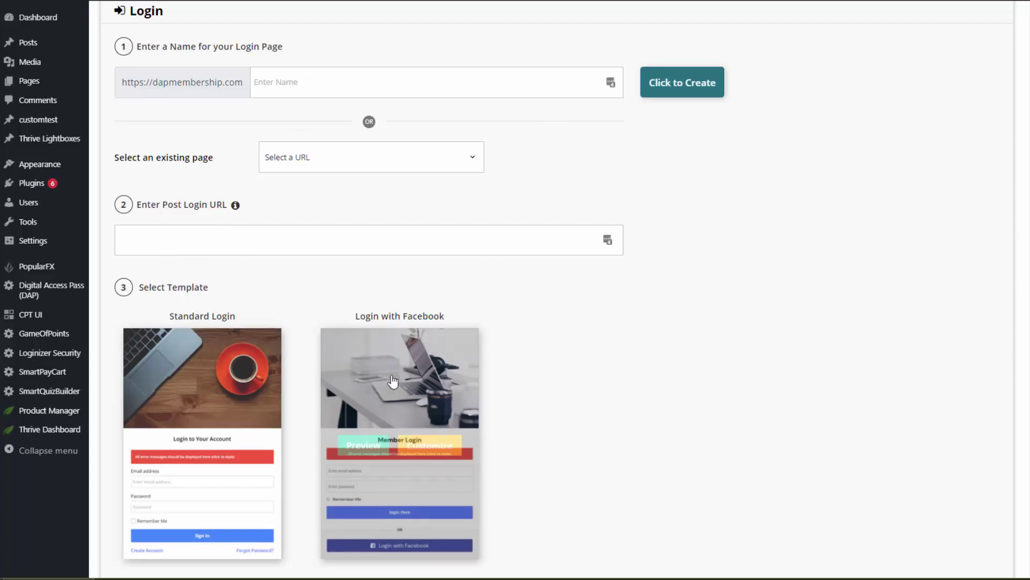
mouse_move(350, 416)
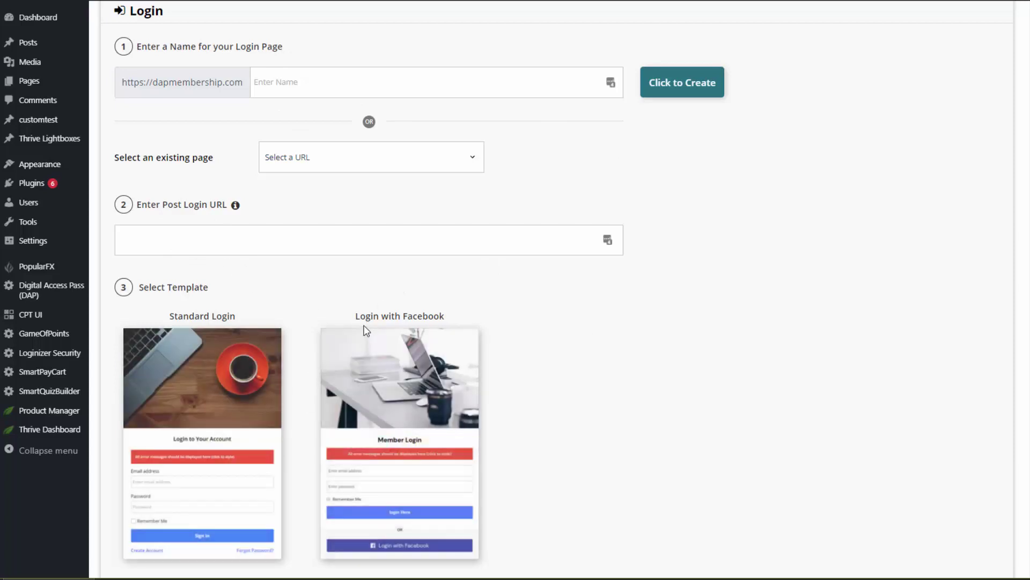
mouse_move(410, 556)
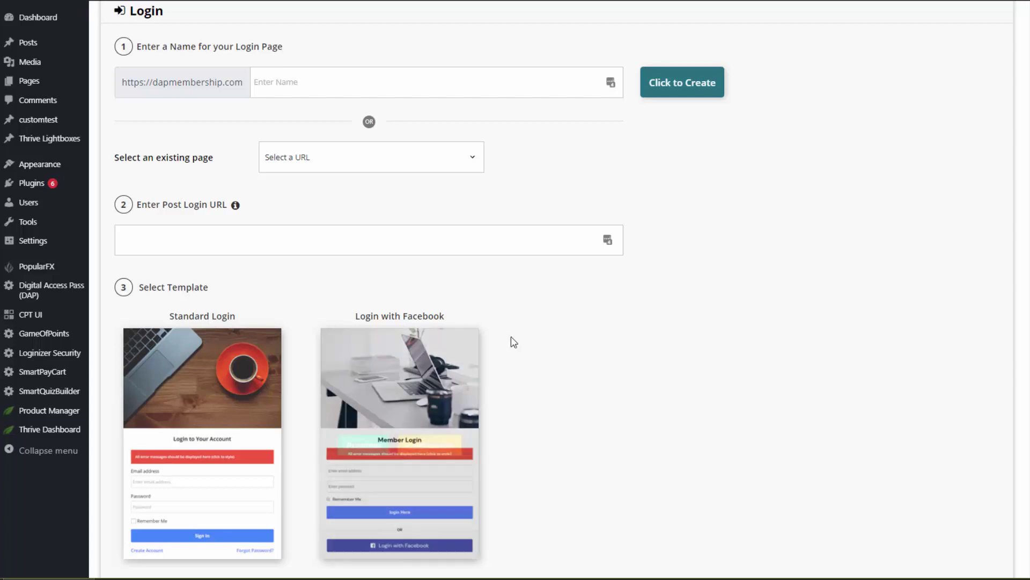
- Name the login page member-login-demo, create it, and customize the Standard Login template
click(324, 82)
text(meme)
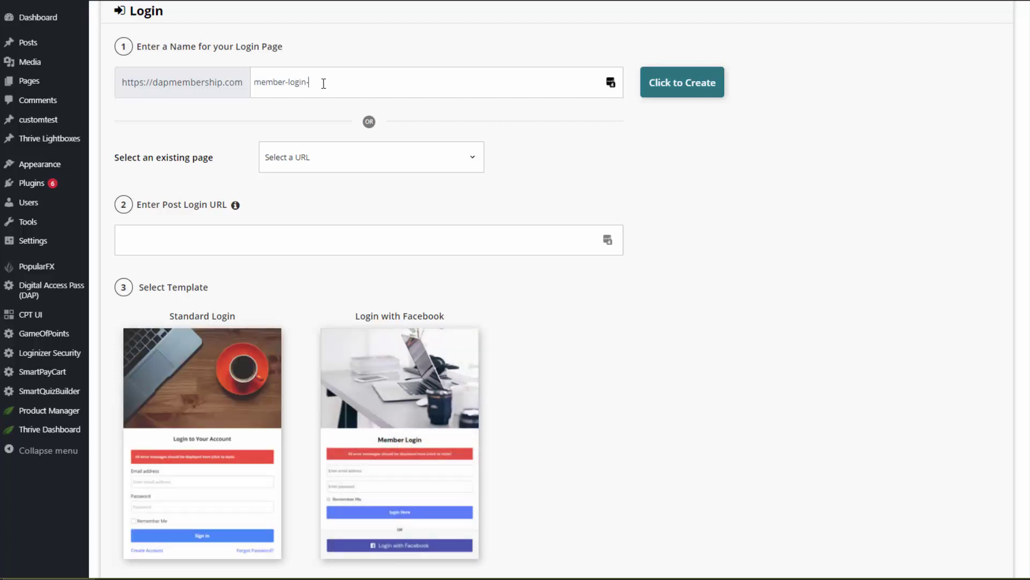
click(675, 82)
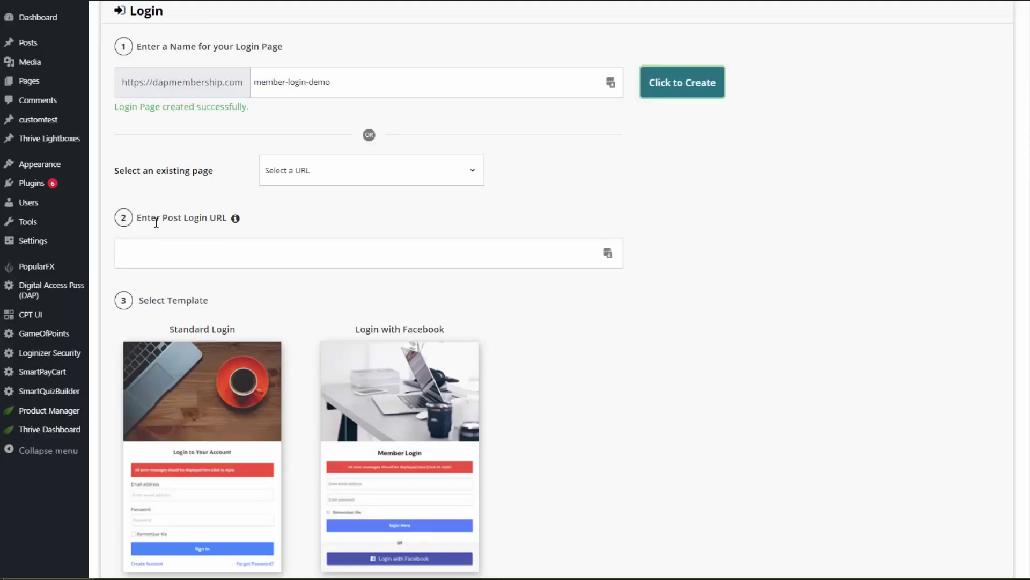
scroll(426, 380, down, 3)
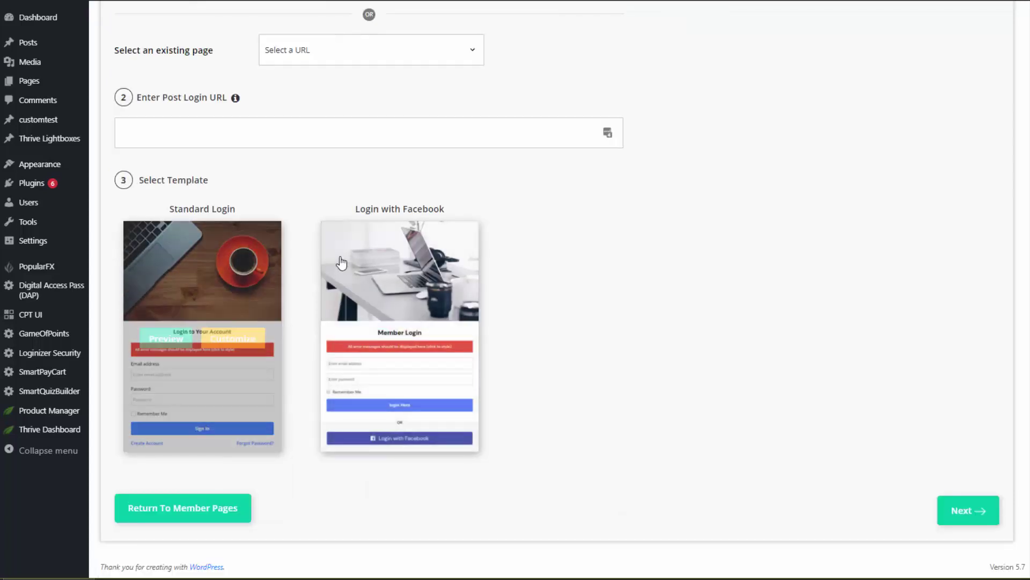
click(228, 338)
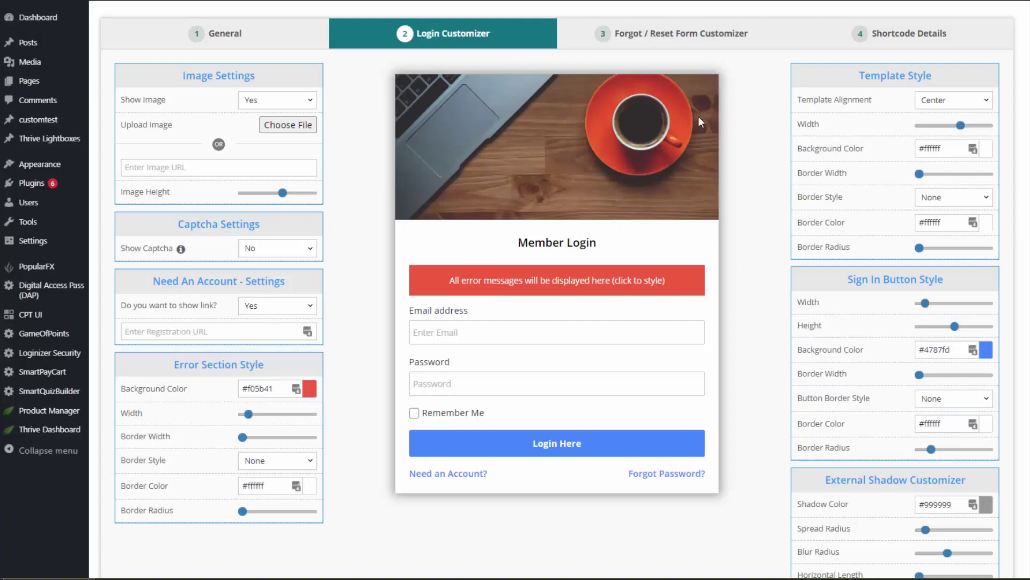
- Insert a header image on the login form, set its height to 280, and keep Show Image on
click(288, 125)
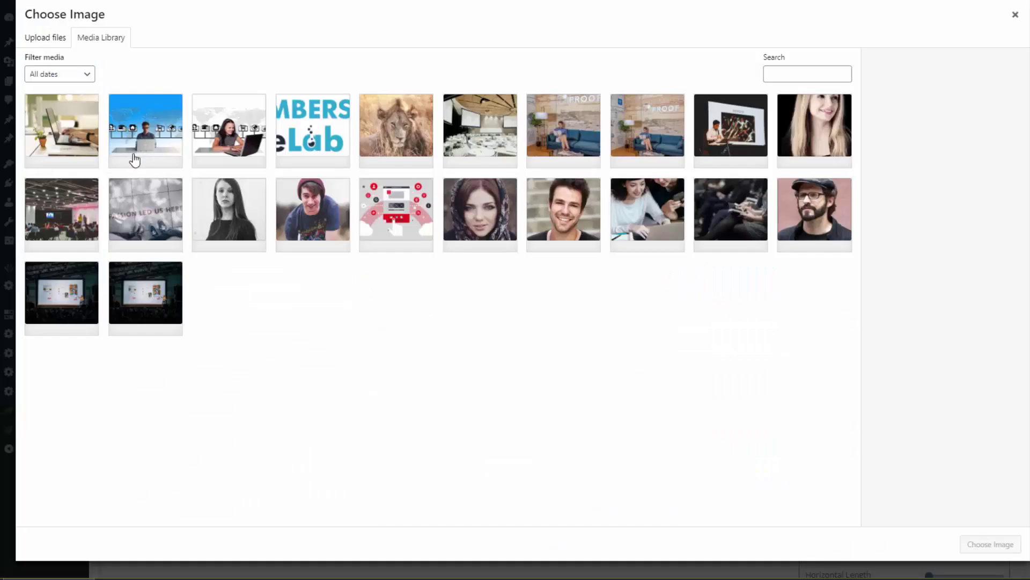
click(56, 151)
click(974, 539)
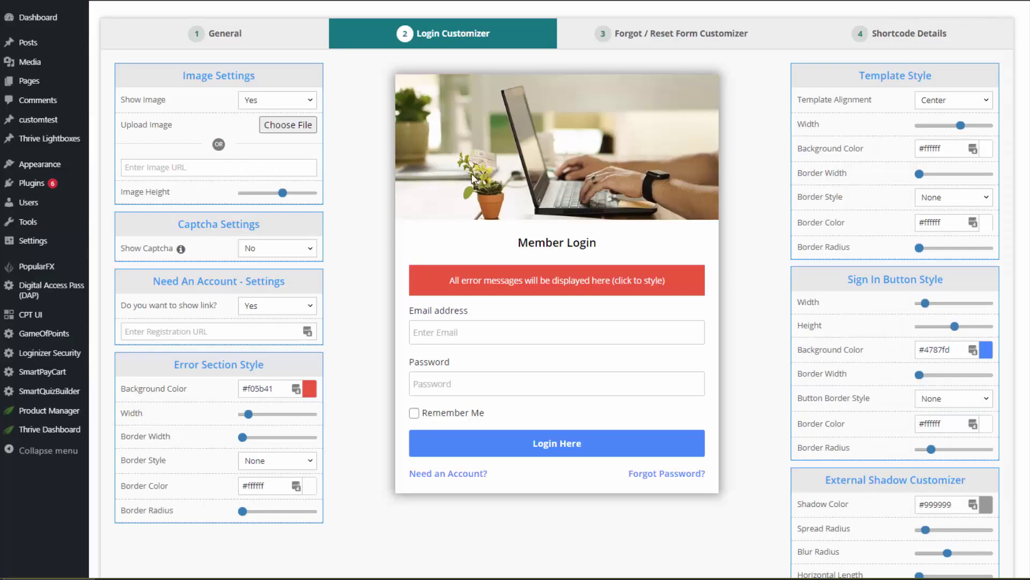
drag(270, 194, 291, 194)
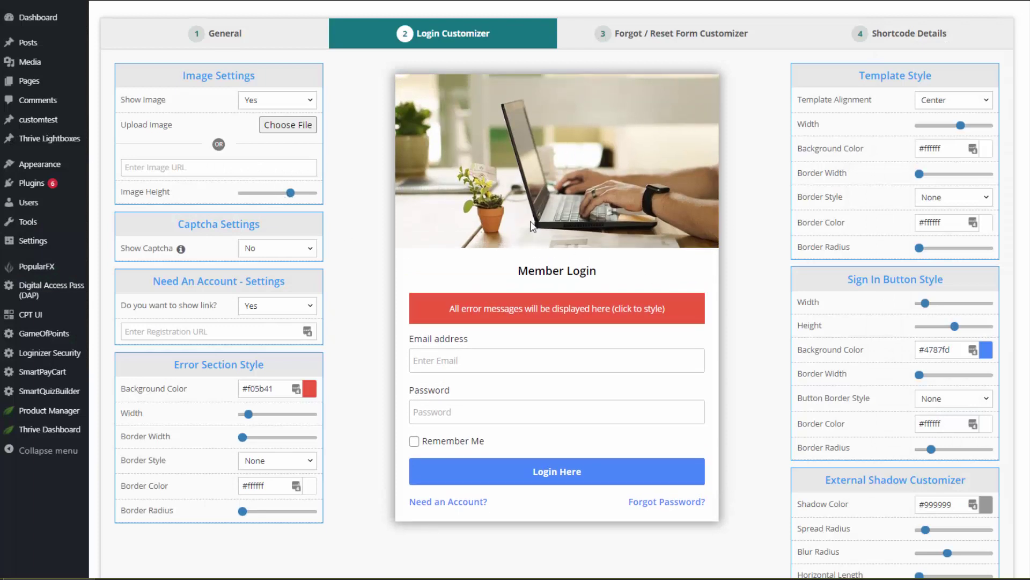
click(278, 102)
click(266, 128)
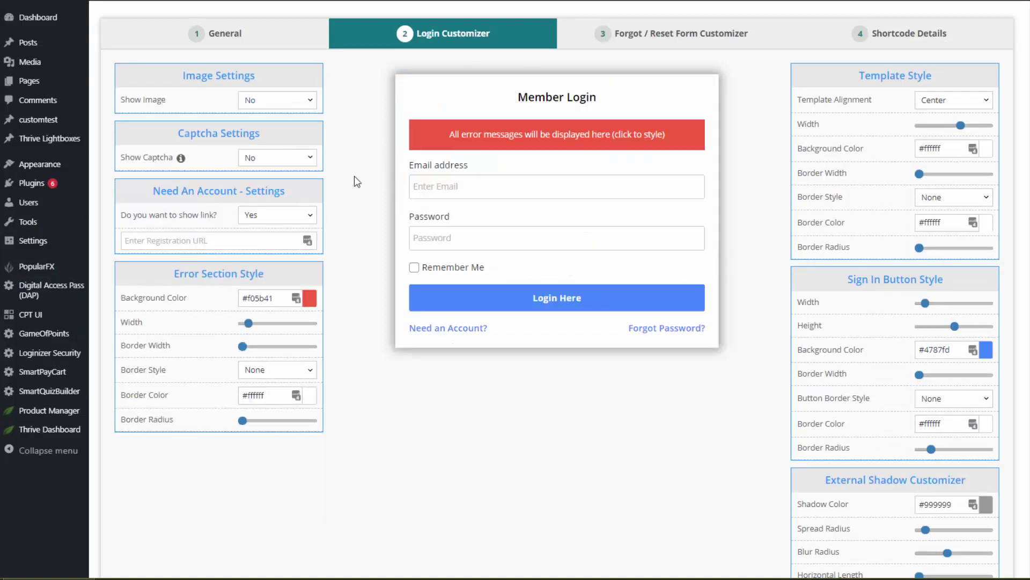
click(279, 97)
click(265, 113)
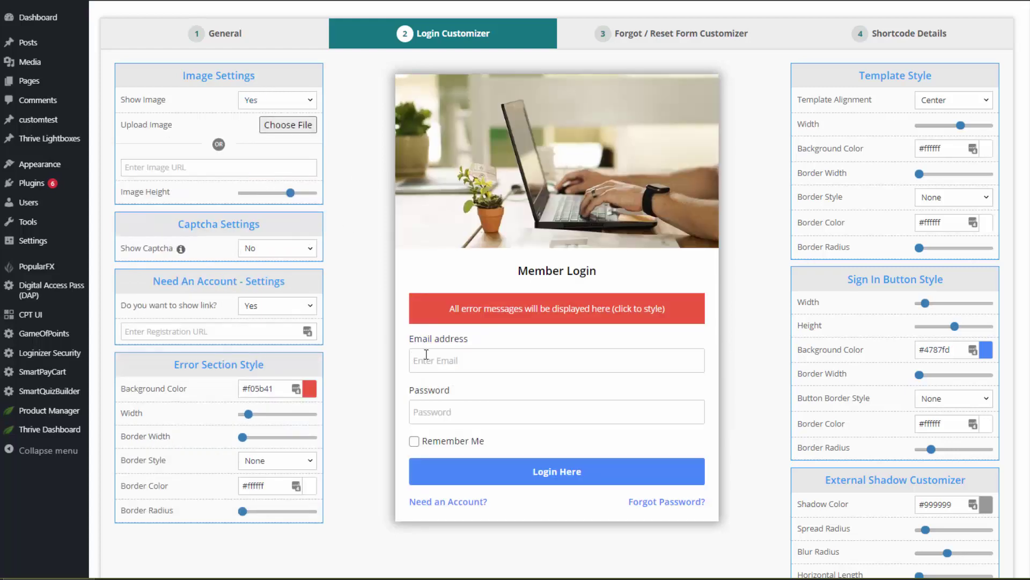
- Edit the Member Login heading, Remember Me and Email address labels inline
click(557, 282)
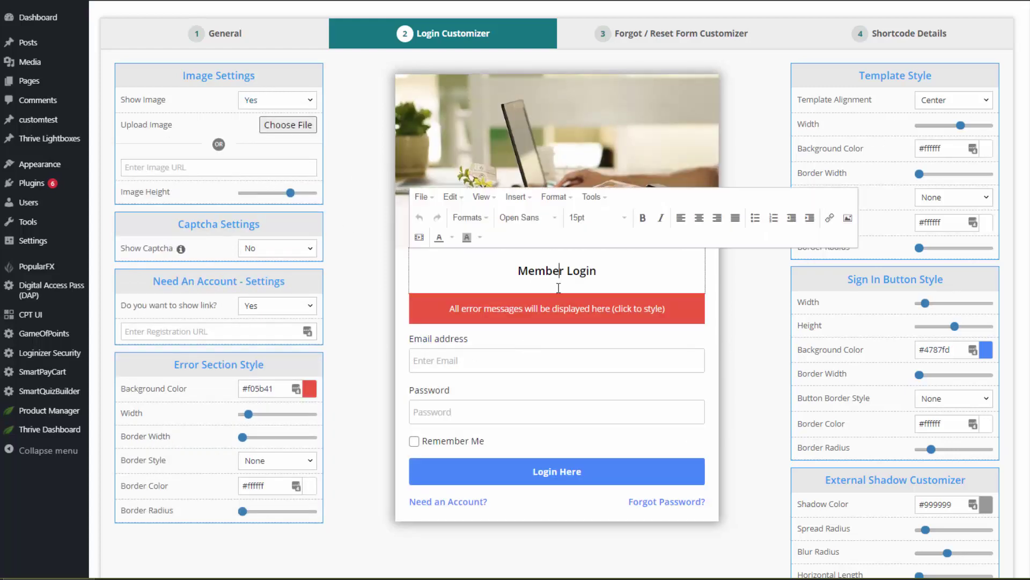
click(465, 440)
click(449, 339)
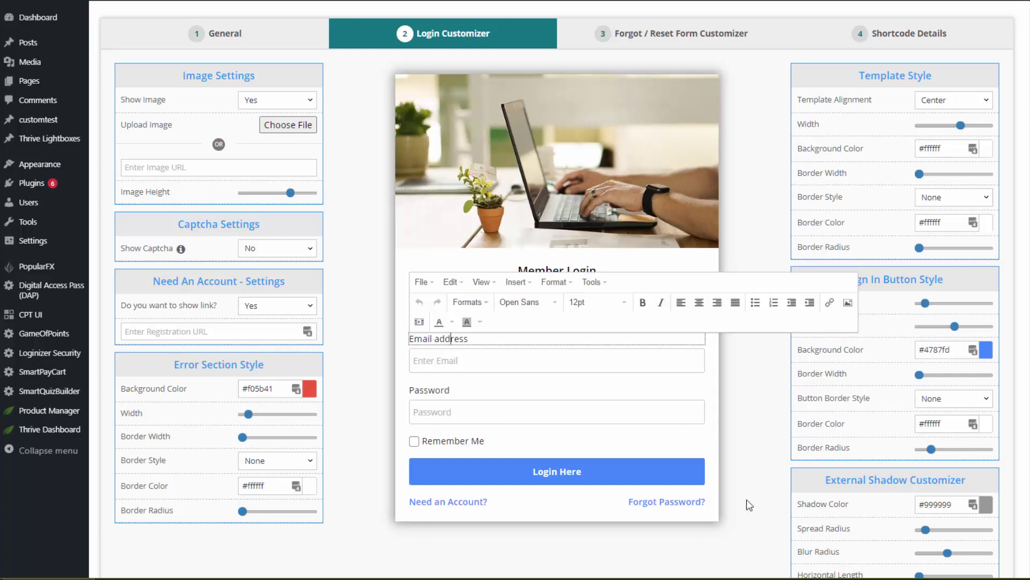
click(743, 502)
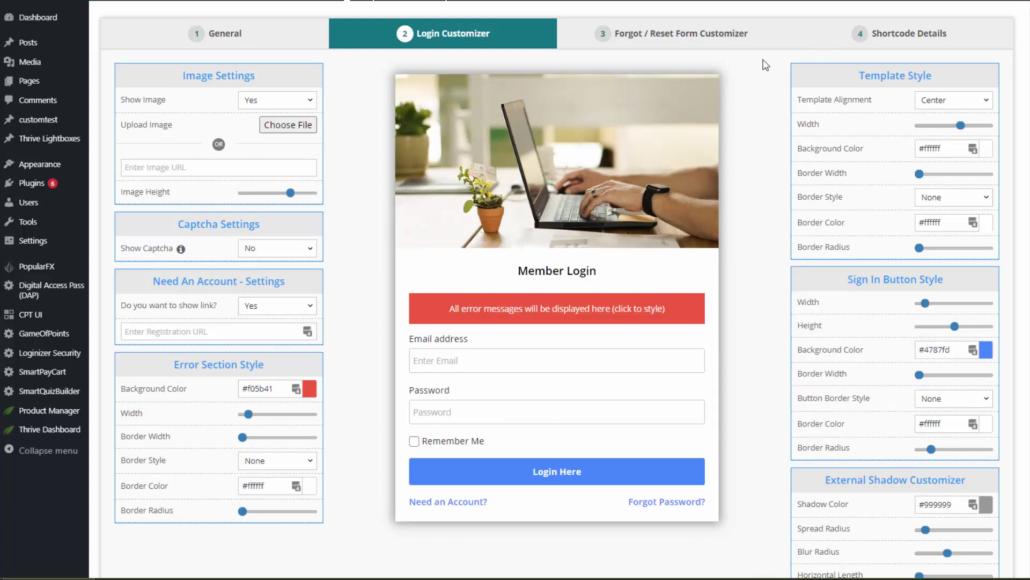
click(752, 46)
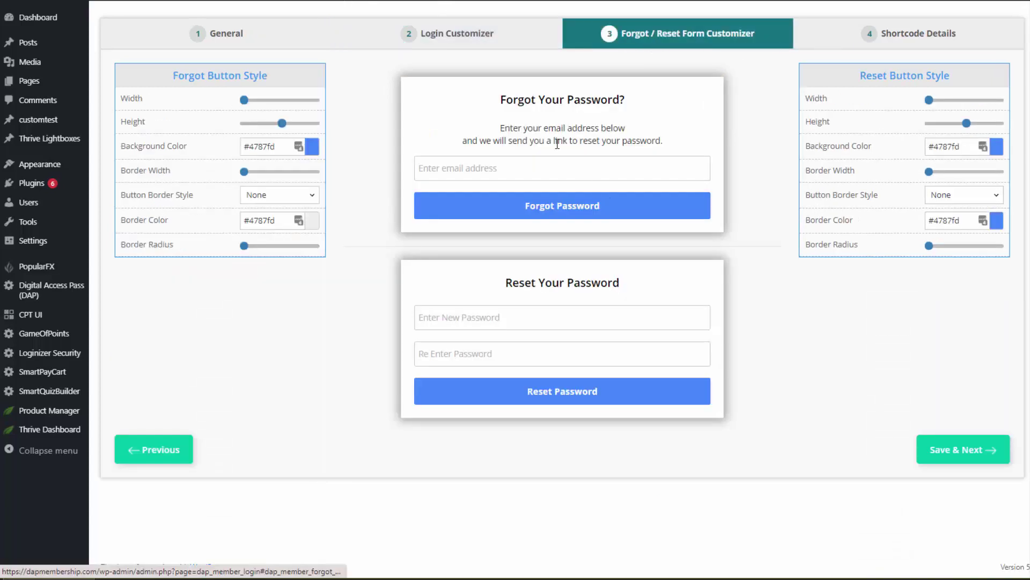
- Edit the Forgot and Reset form text inline, briefly revisiting the Login Customizer
click(544, 99)
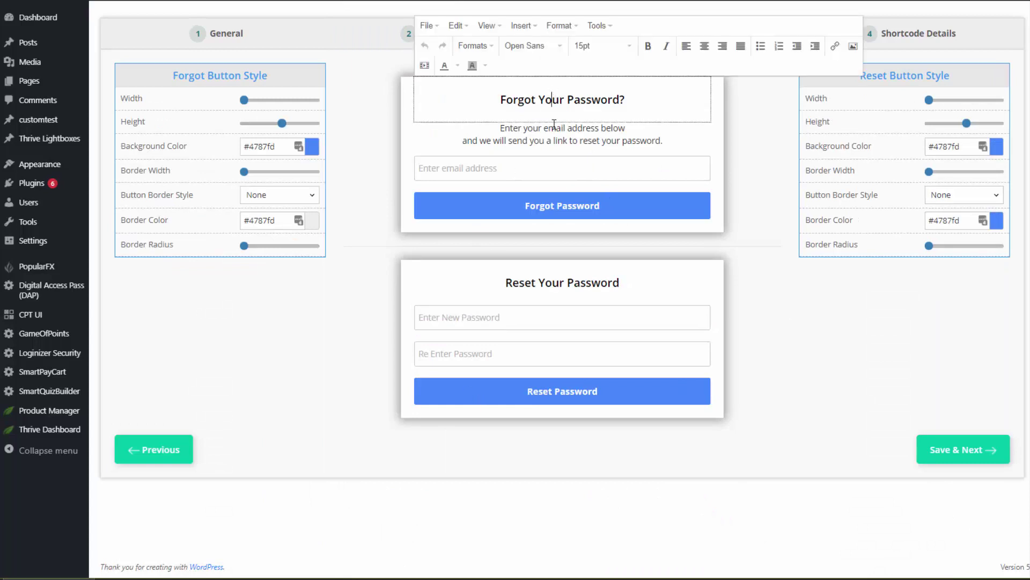
click(561, 326)
click(535, 46)
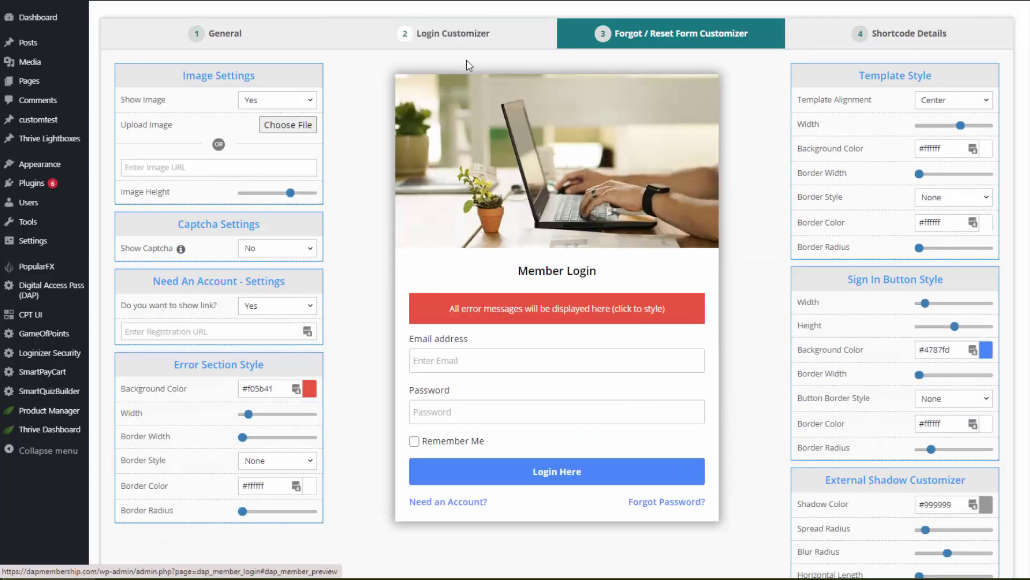
scroll(676, 401, down, 1)
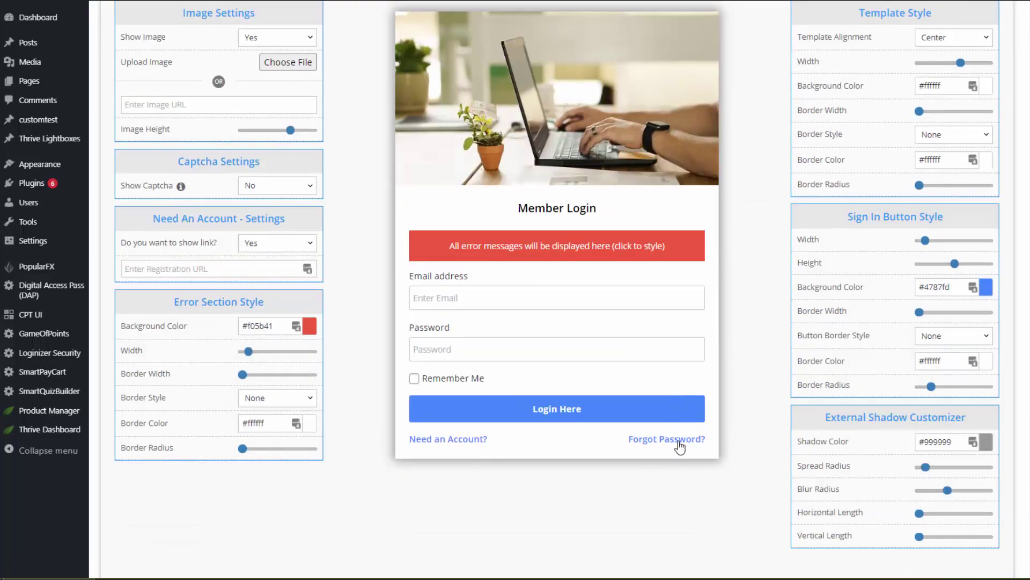
scroll(720, 388, up, 1)
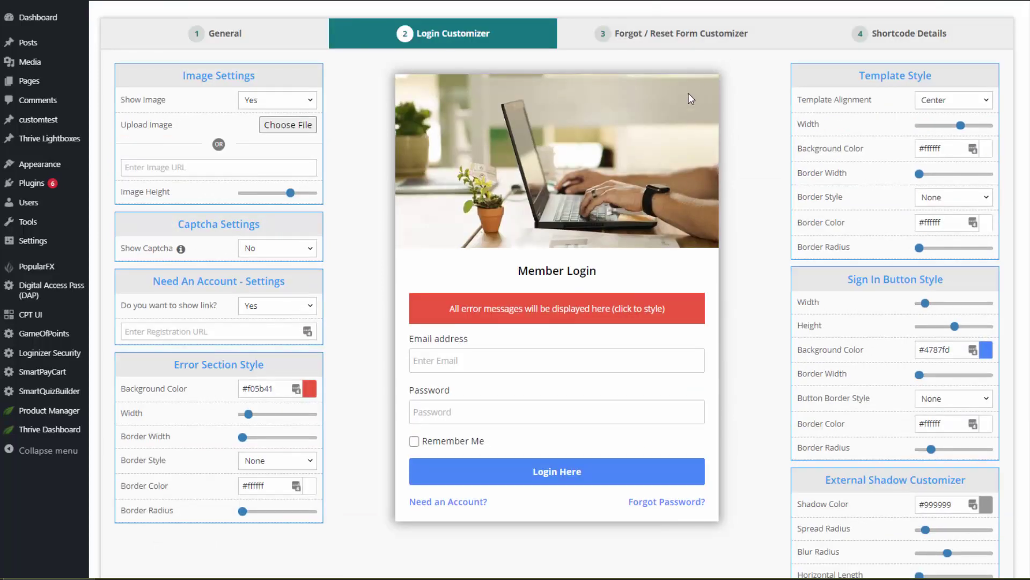
click(692, 34)
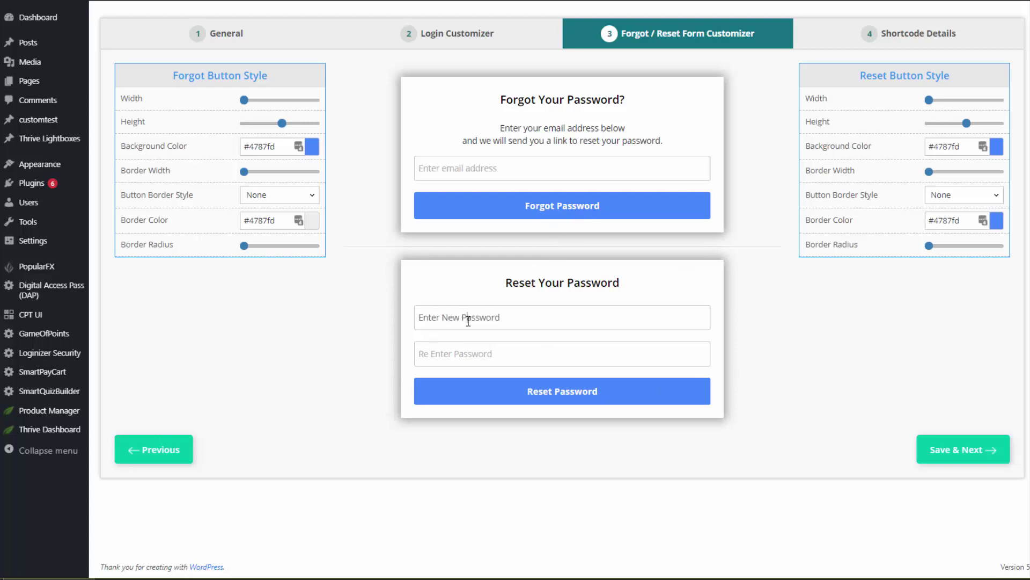
- Edit the Reset Your Password and Forgot Your Password headings, then Save & Next
click(565, 282)
click(565, 92)
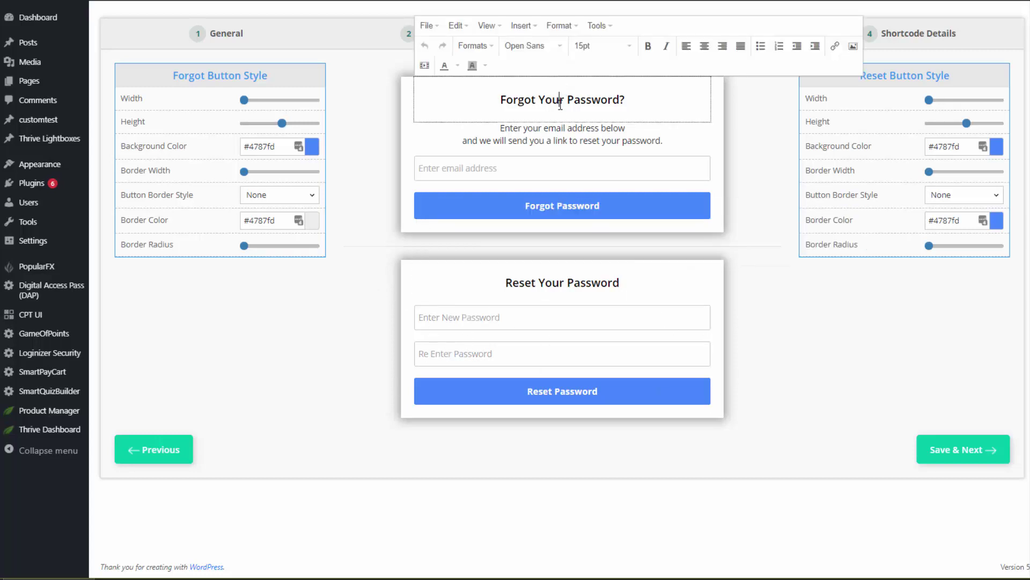
click(805, 344)
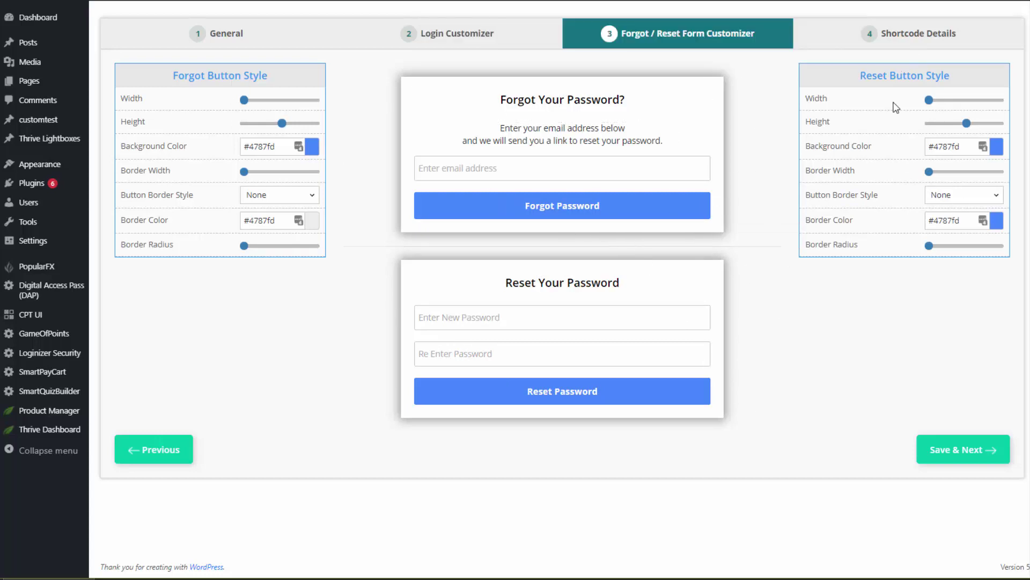
click(963, 444)
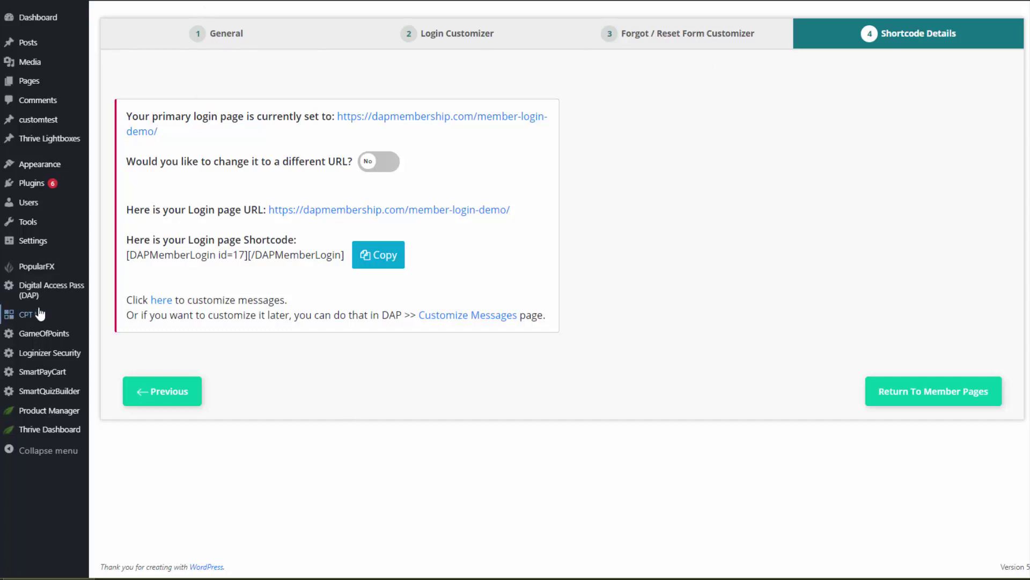
- Select the [DAPMemberLogin id=17][/DAPMemberLogin] shortcode and copy it
mouse_move(51, 290)
drag(127, 254, 346, 256)
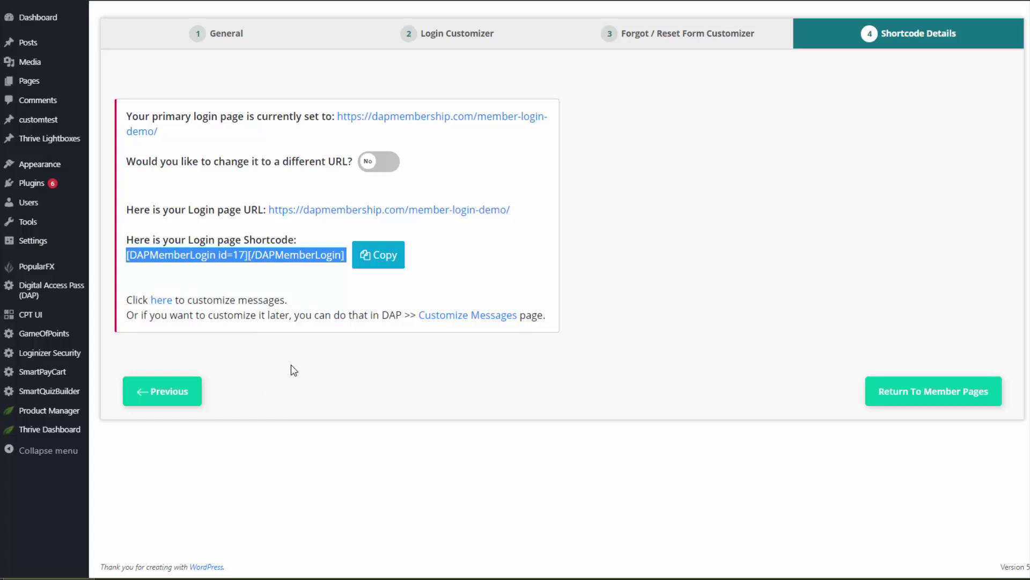
click(378, 259)
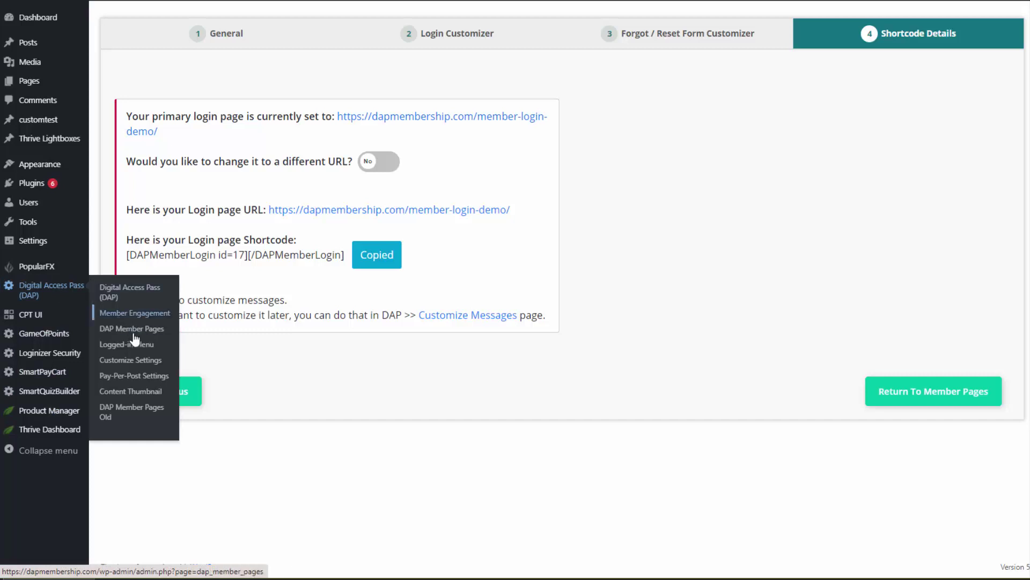
- Open DAP Member Pages to see member-login-demo listed as id 17
click(133, 329)
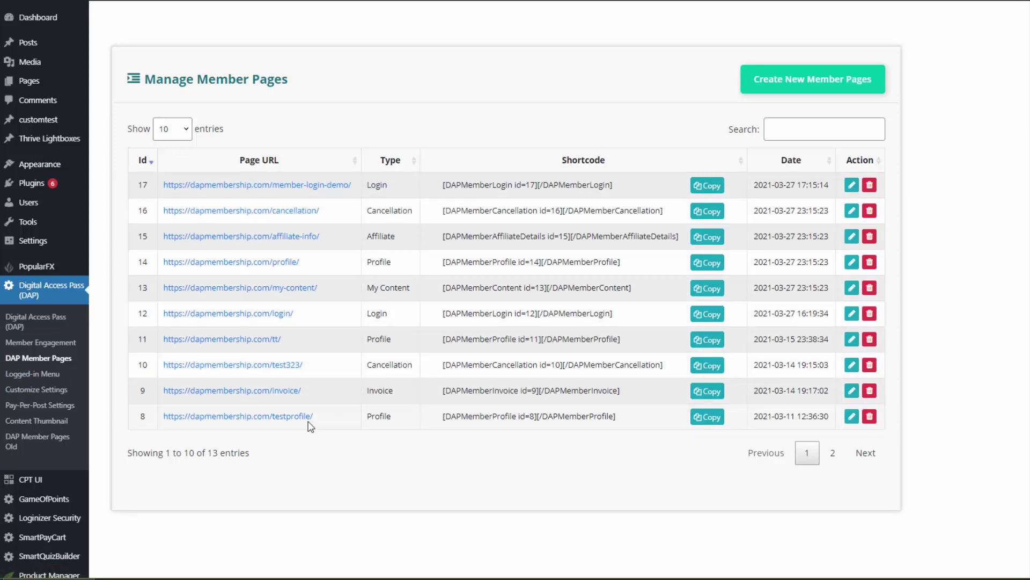
drag(248, 314, 300, 322)
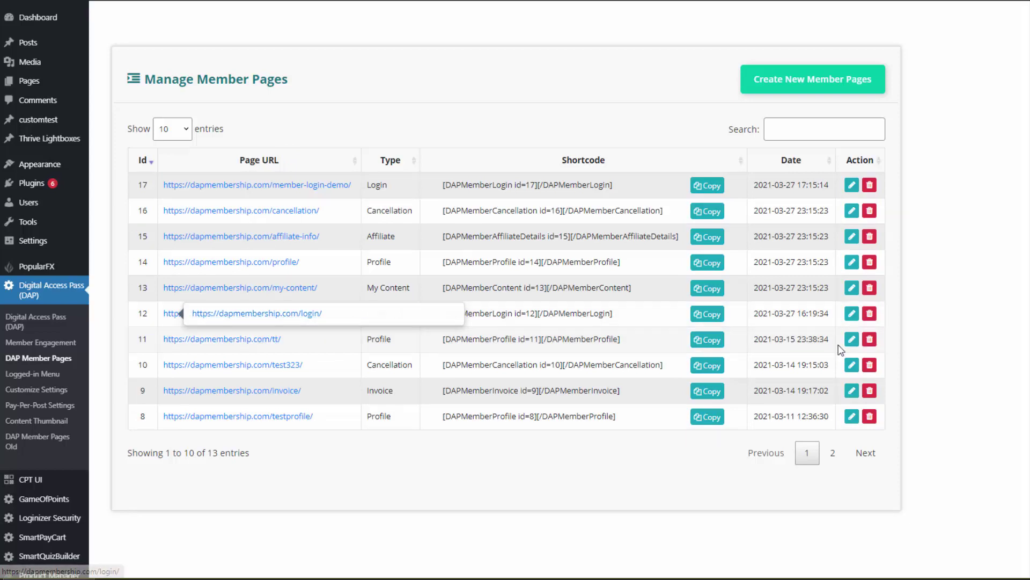
- Open login page id 12 and switch between its General and Login Customizer tabs
click(852, 316)
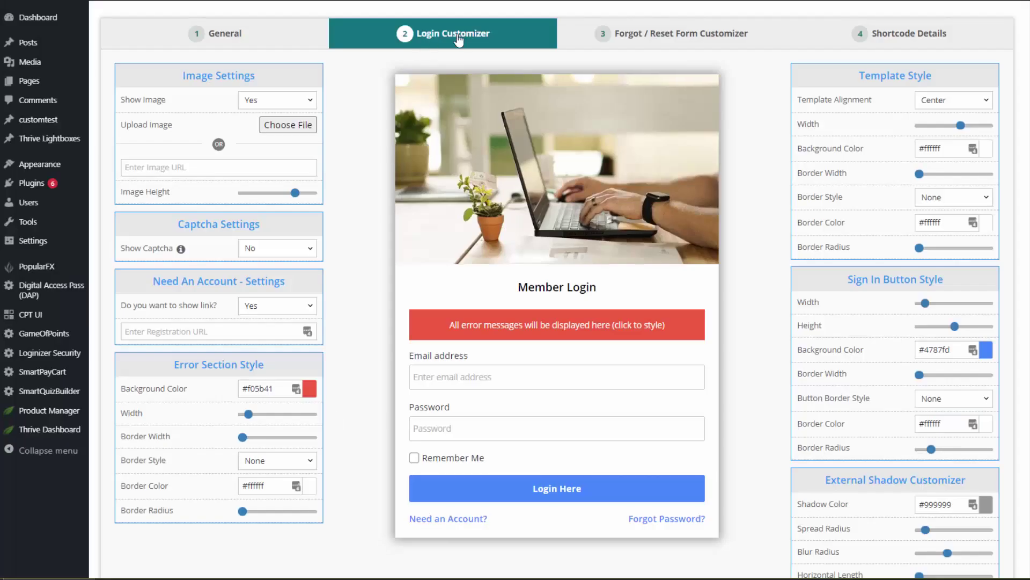
click(219, 37)
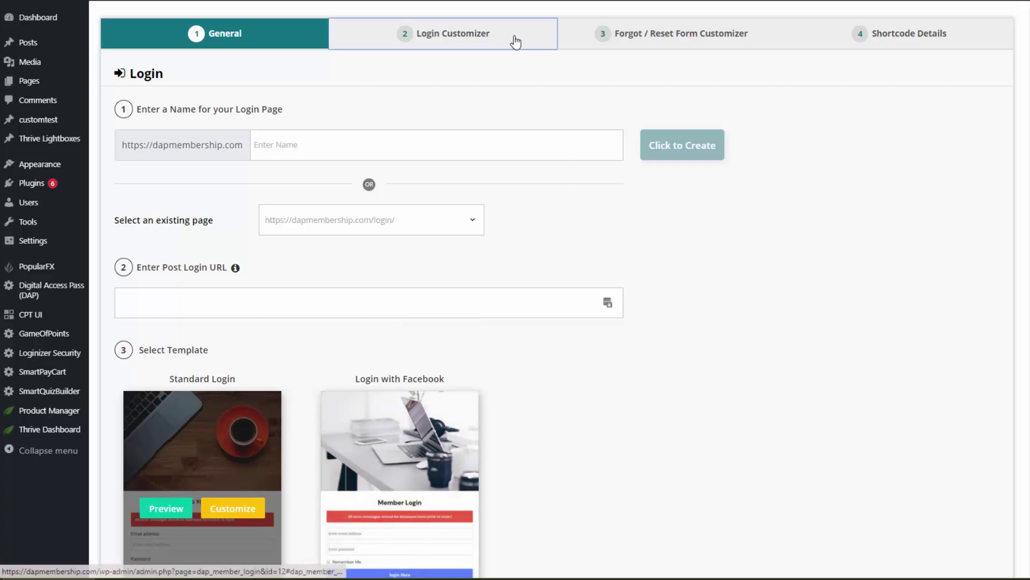
click(497, 28)
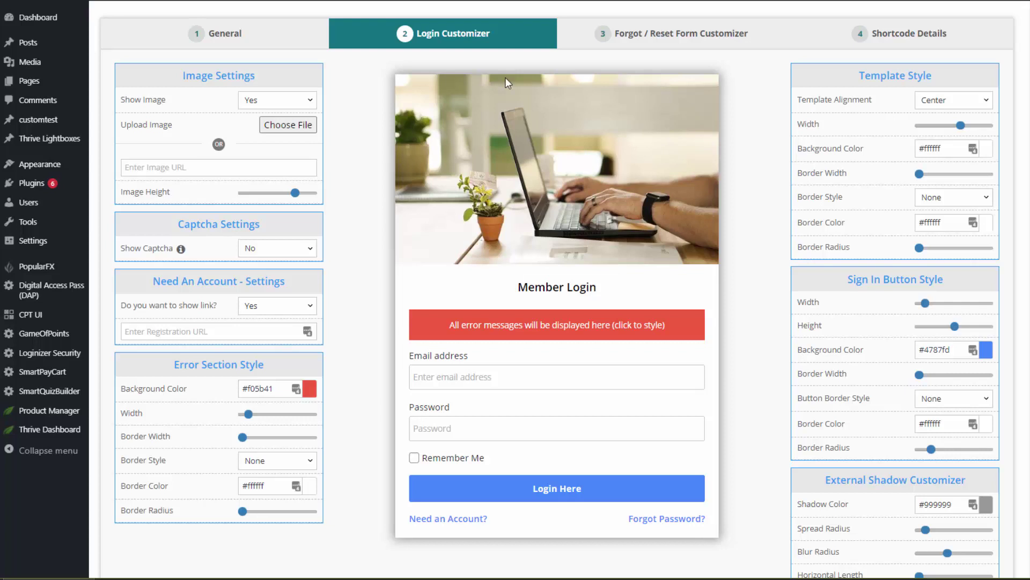
mouse_move(54, 290)
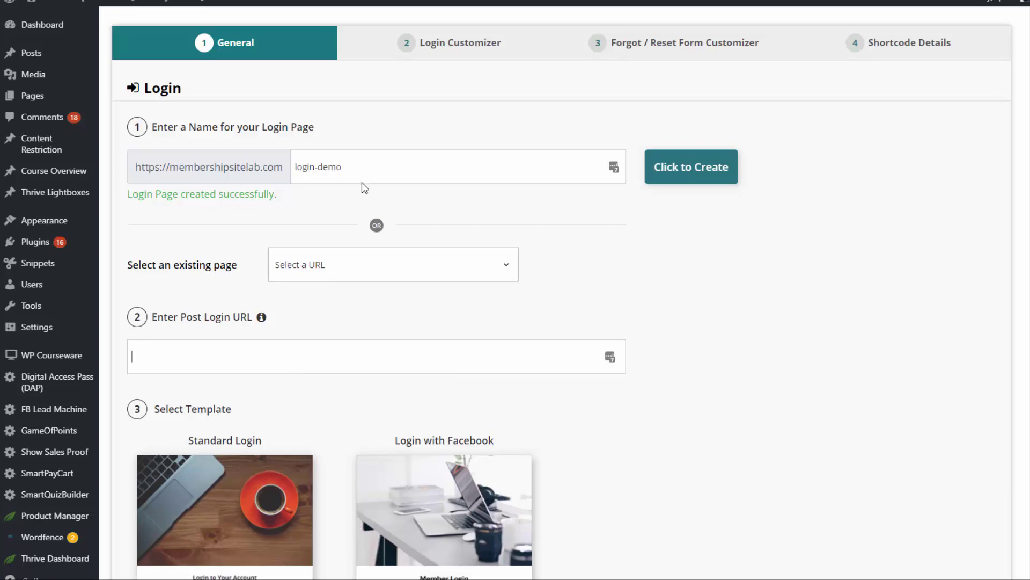
- Open the DAP Member Pages settings showing Login Page /login-page and Post-login Page member-home
click(825, 3)
mouse_move(721, 55)
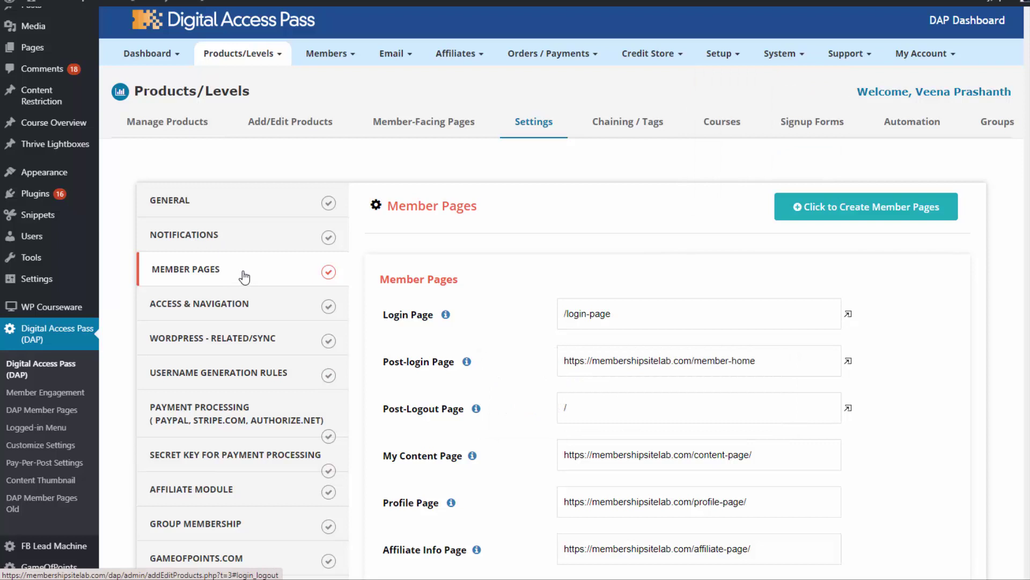
- Browse the product editor and look through its Advanced settings tab twice
click(286, 125)
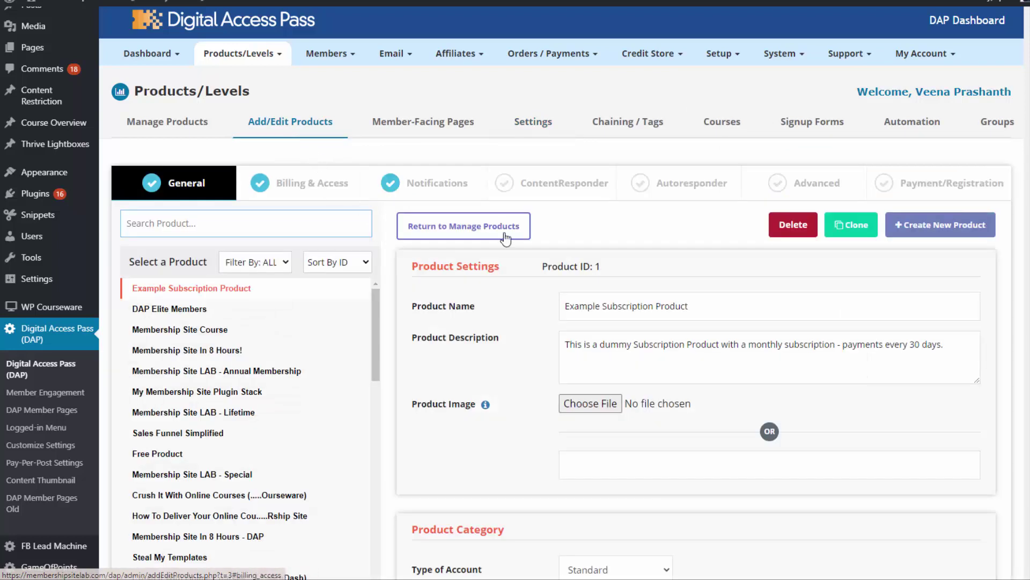
click(775, 184)
scroll(773, 186, down, 2)
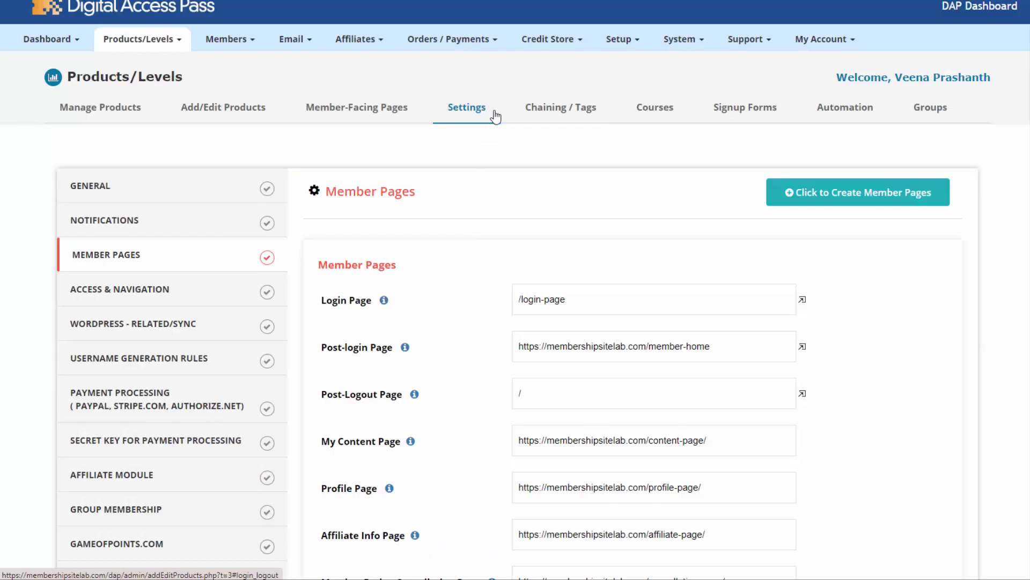
mouse_move(616, 46)
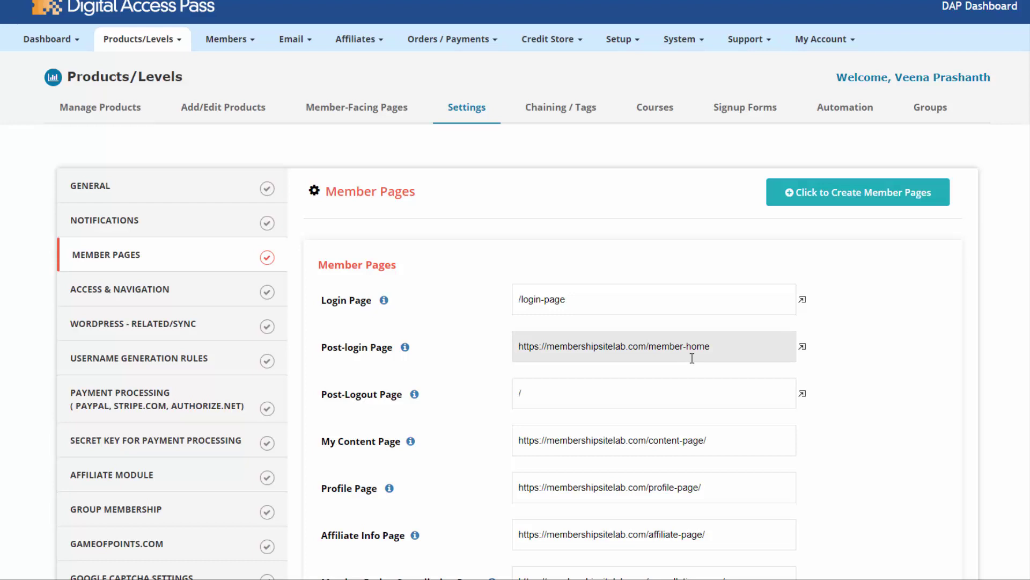
click(244, 117)
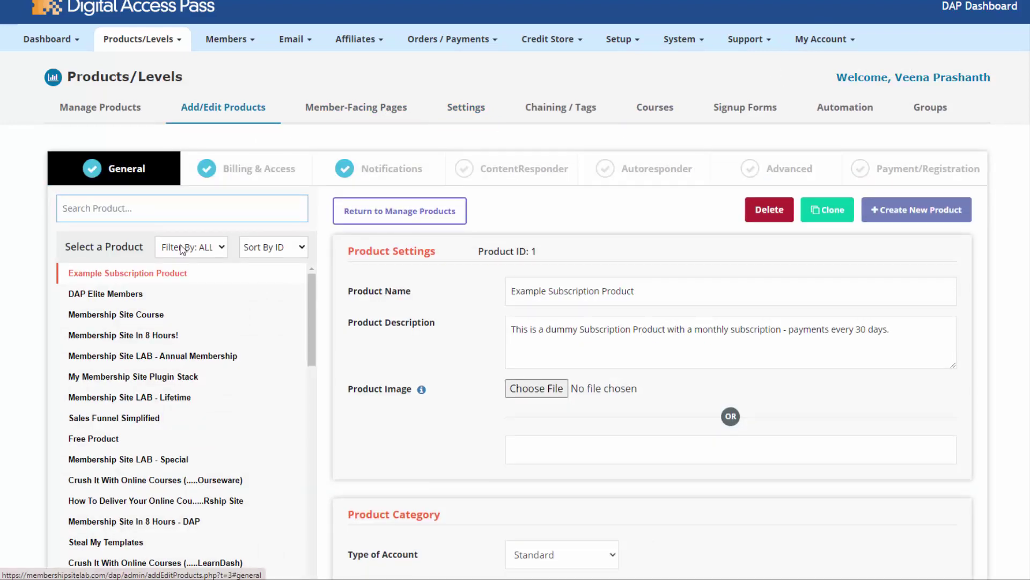
click(760, 171)
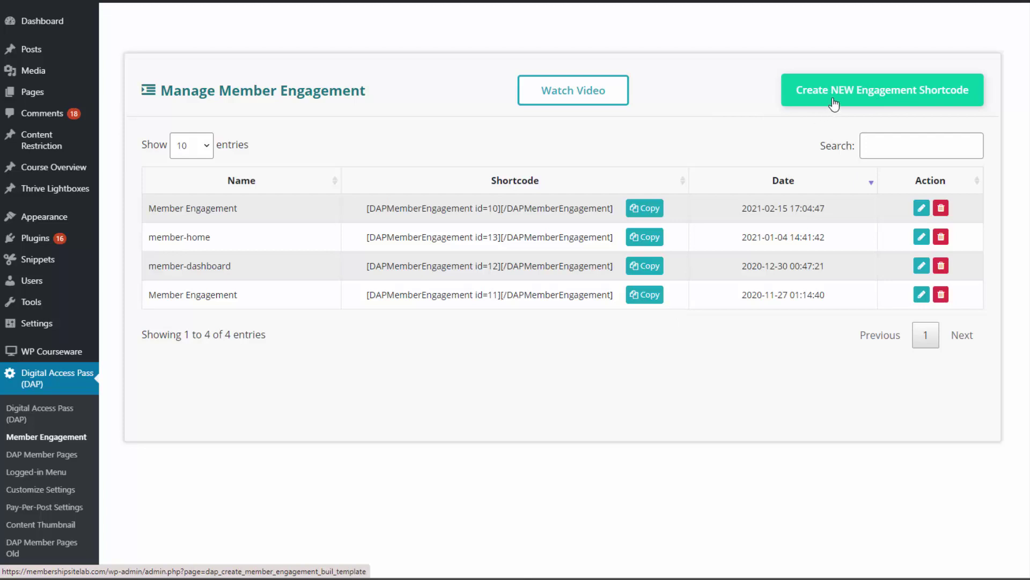
- Create a new engagement shortcode named Member Home and review its course, product and profile display settings
click(877, 100)
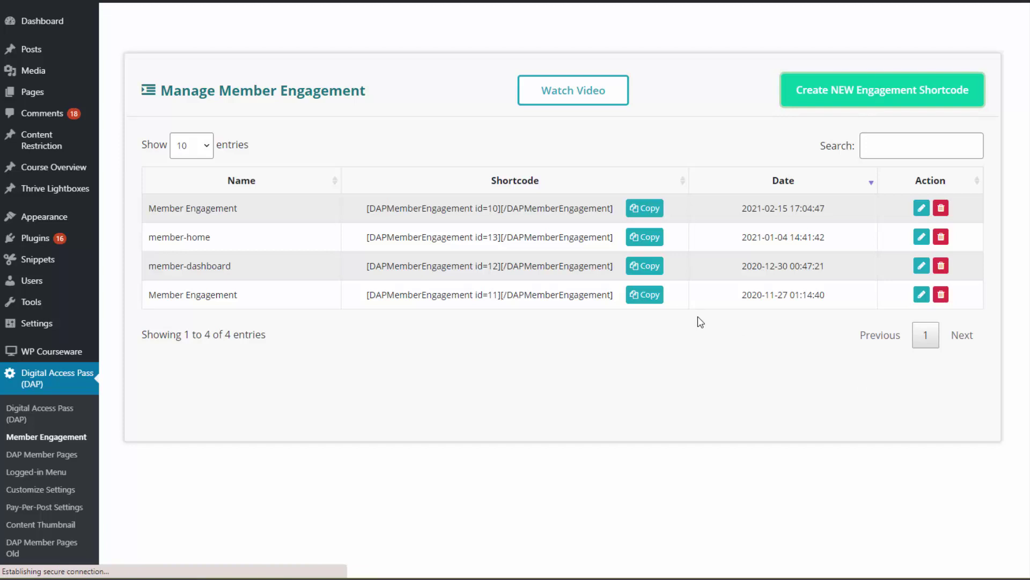
click(261, 200)
click(252, 232)
scroll(287, 276, down, 1)
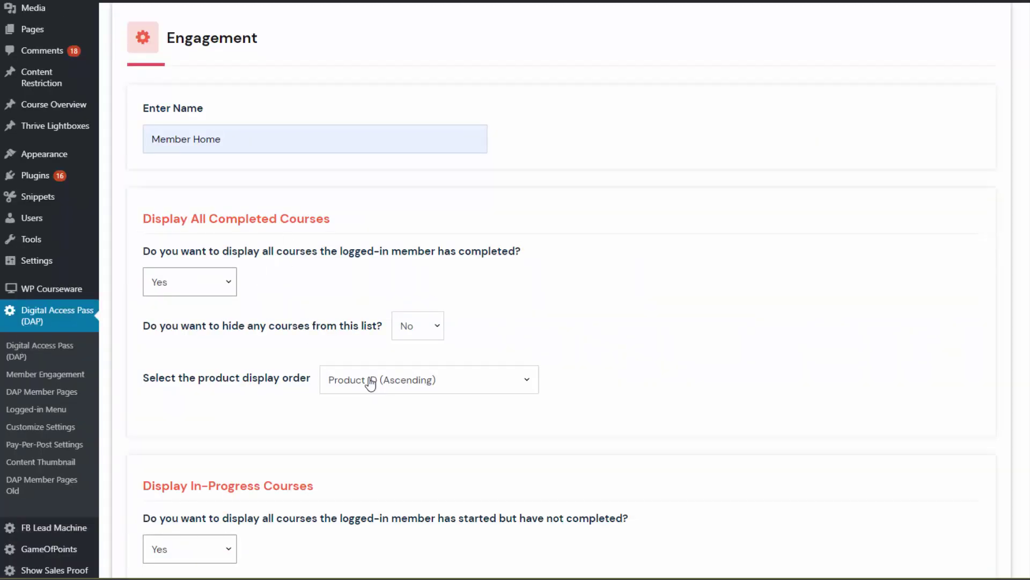
scroll(269, 221, down, 1)
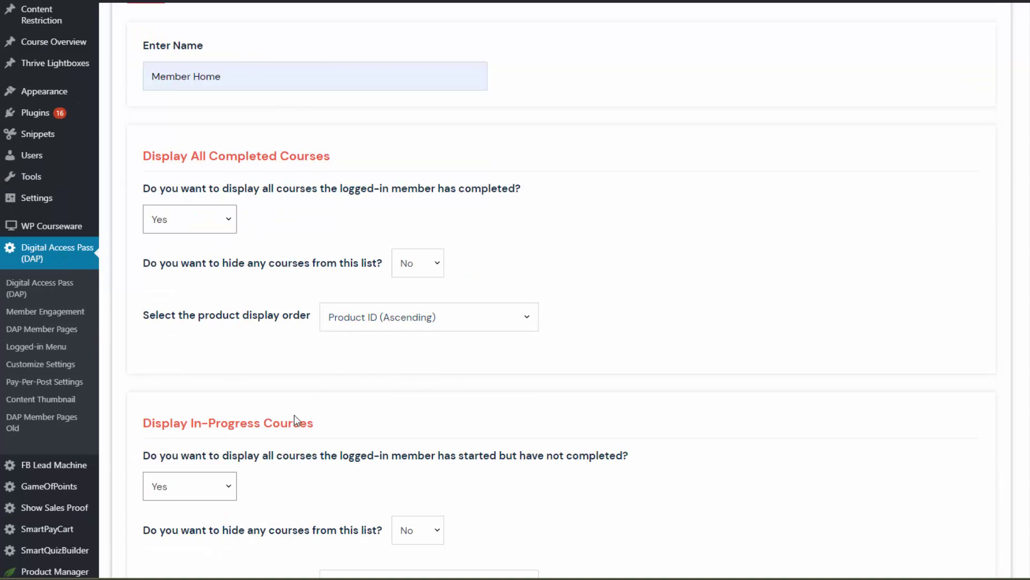
scroll(375, 368, down, 5)
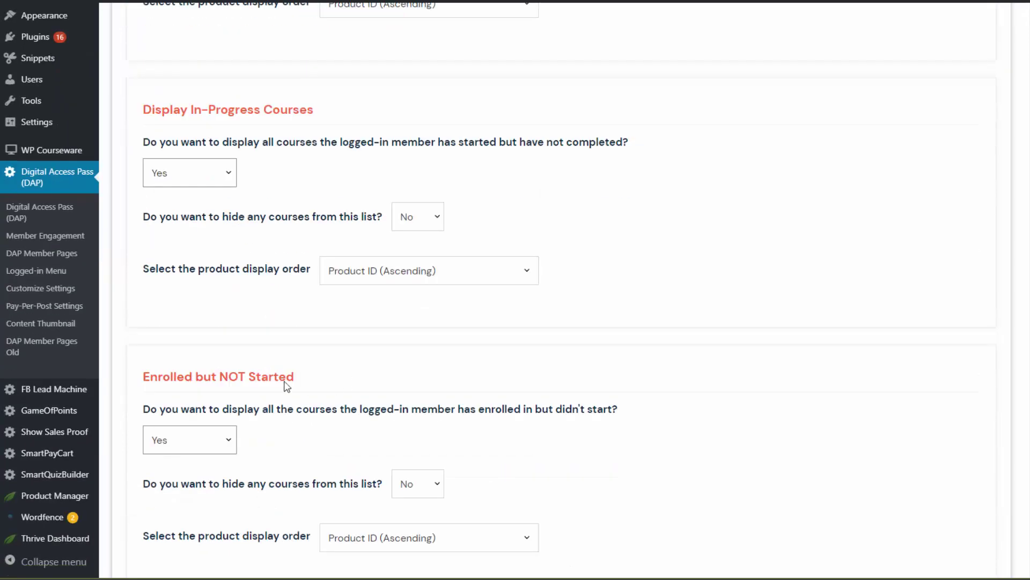
scroll(301, 385, down, 5)
scroll(170, 331, down, 7)
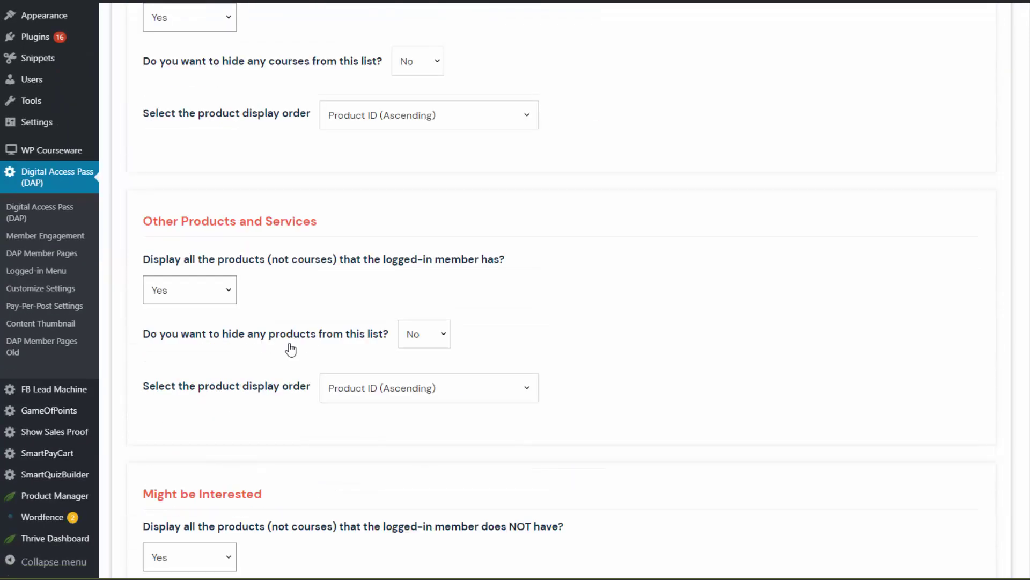
scroll(377, 435, down, 3)
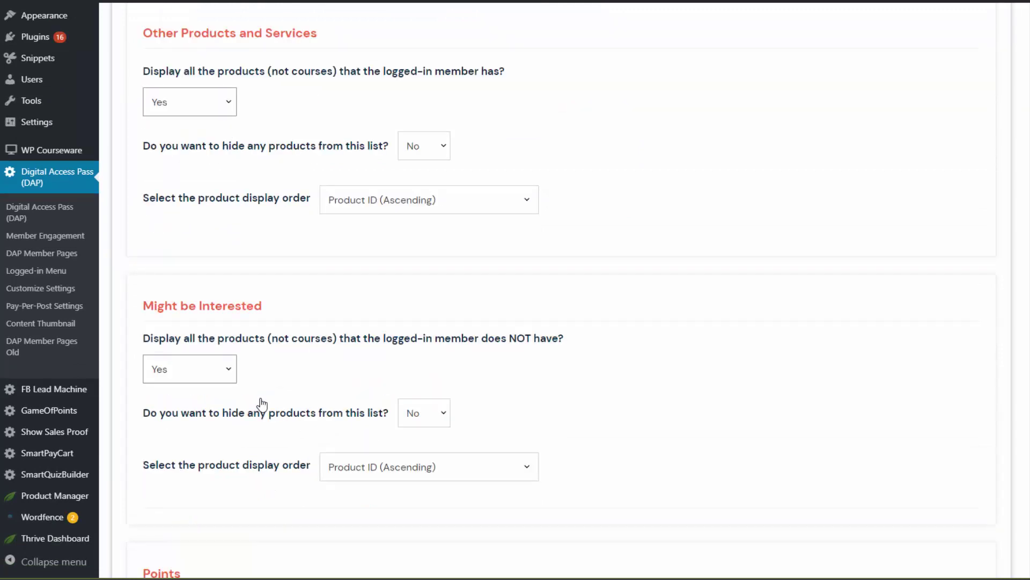
scroll(437, 158, up, 20)
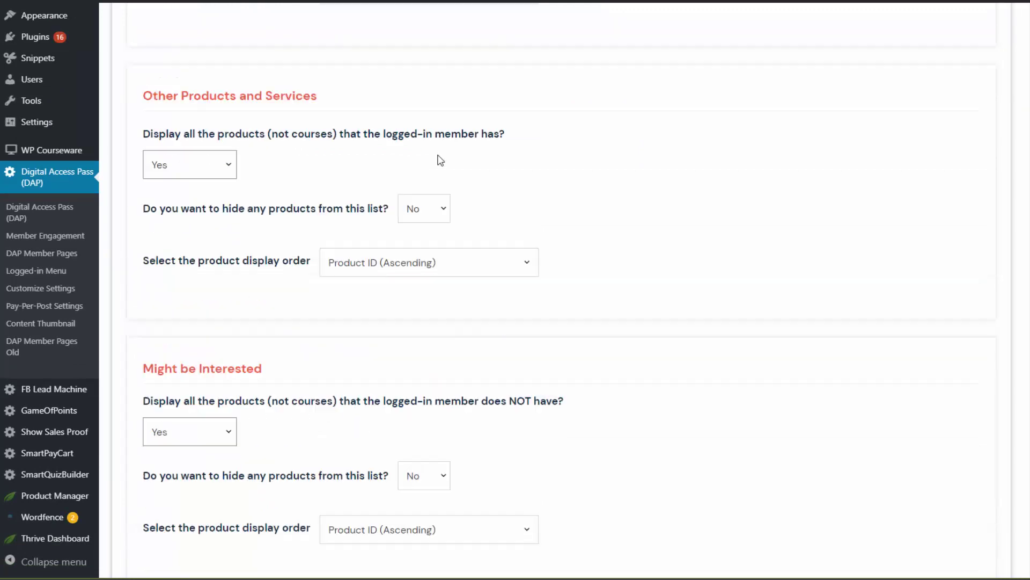
scroll(623, 383, up, 4)
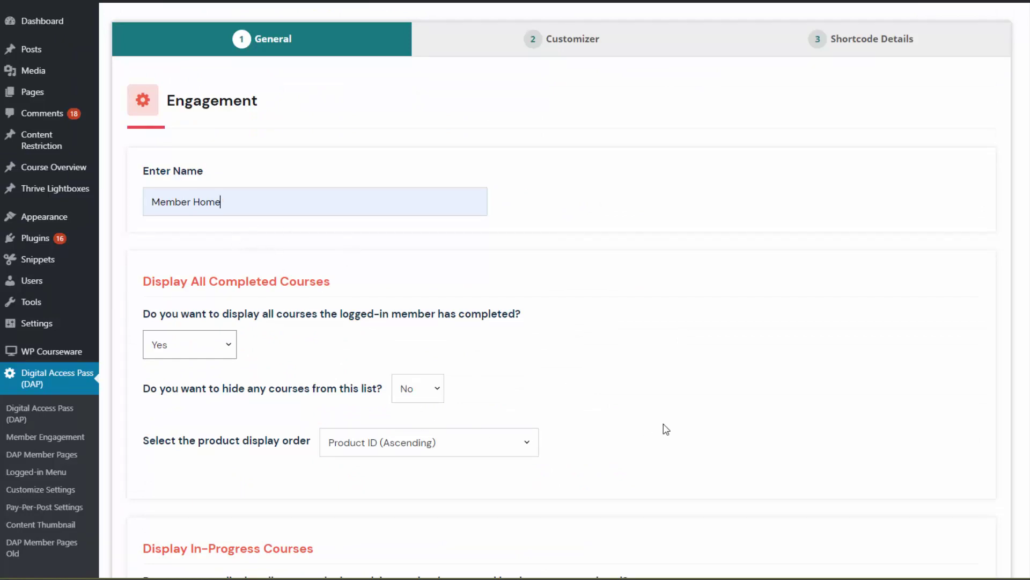
scroll(666, 427, down, 15)
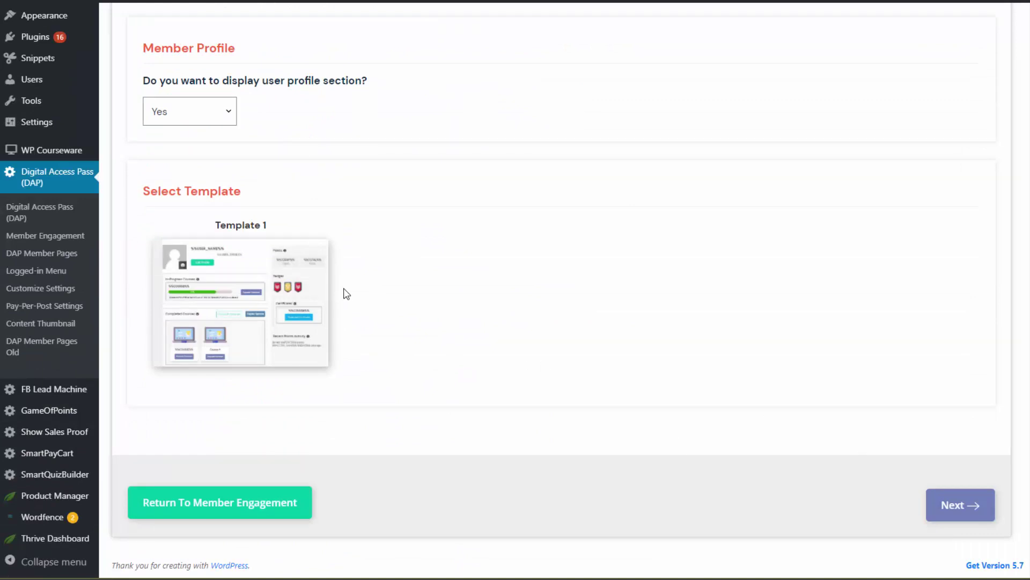
- Customize Template 1, save it to generate shortcode id=14, and copy that shortcode
click(279, 309)
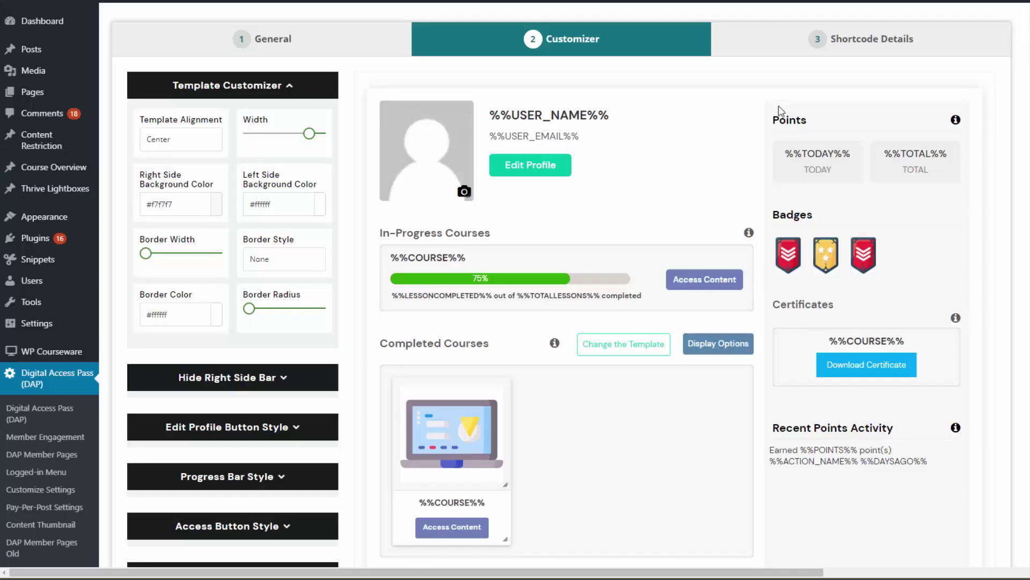
scroll(769, 397, down, 20)
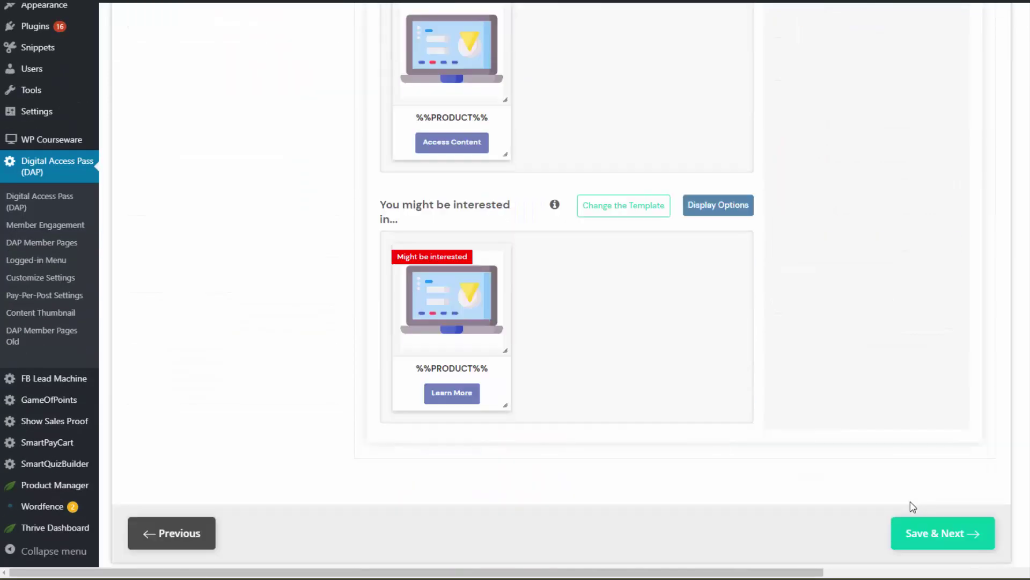
click(950, 534)
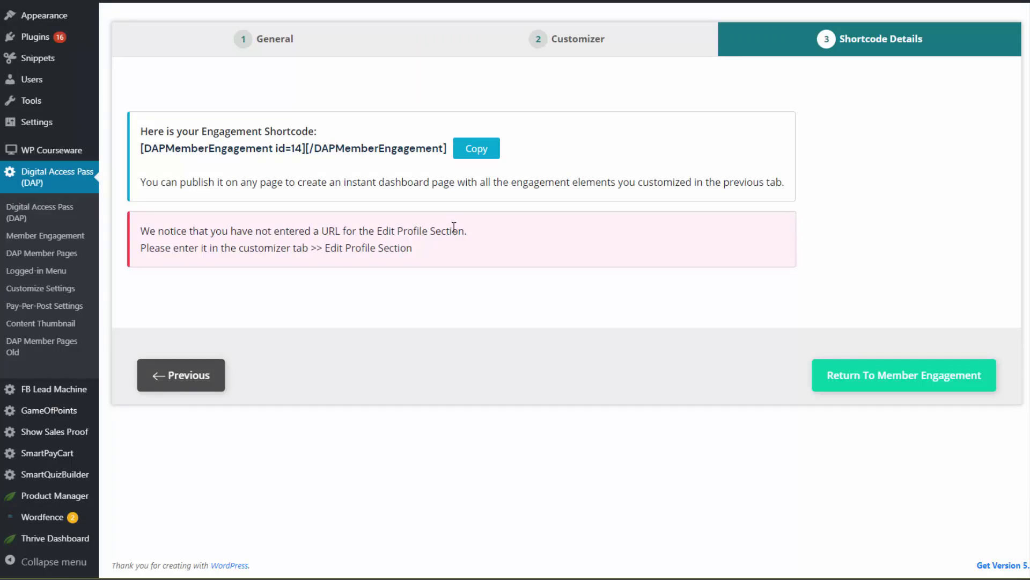
click(456, 156)
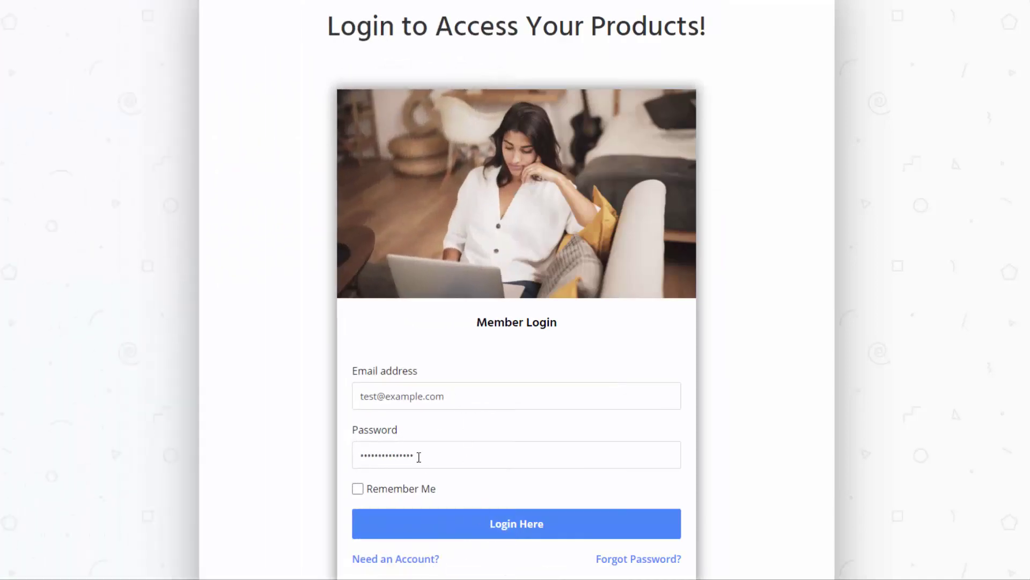
- Log in as the test member and scroll through the dashboard's courses, products and suggestions
click(524, 524)
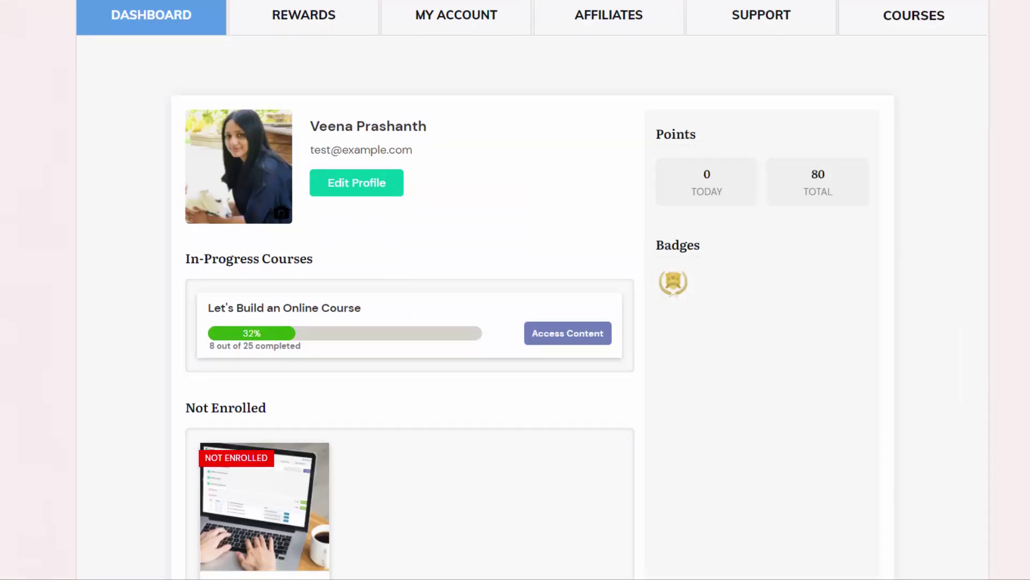
scroll(532, 290, down, 4)
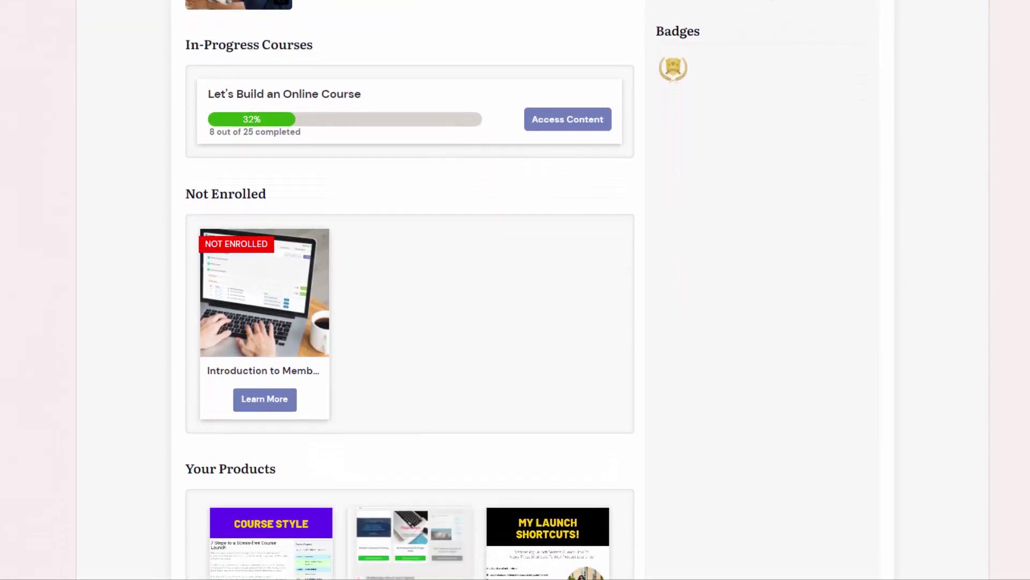
scroll(531, 290, down, 4)
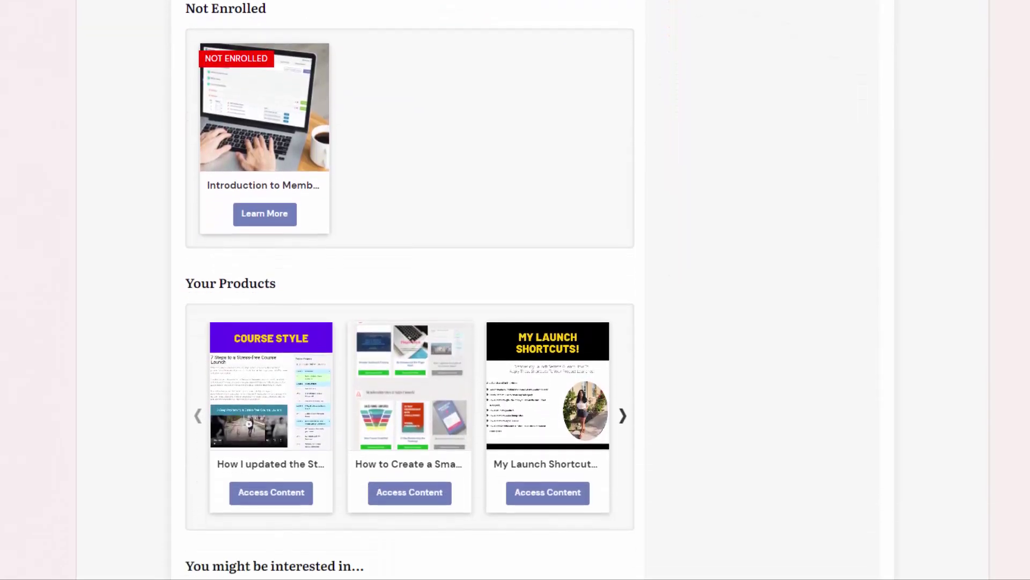
scroll(410, 290, down, 5)
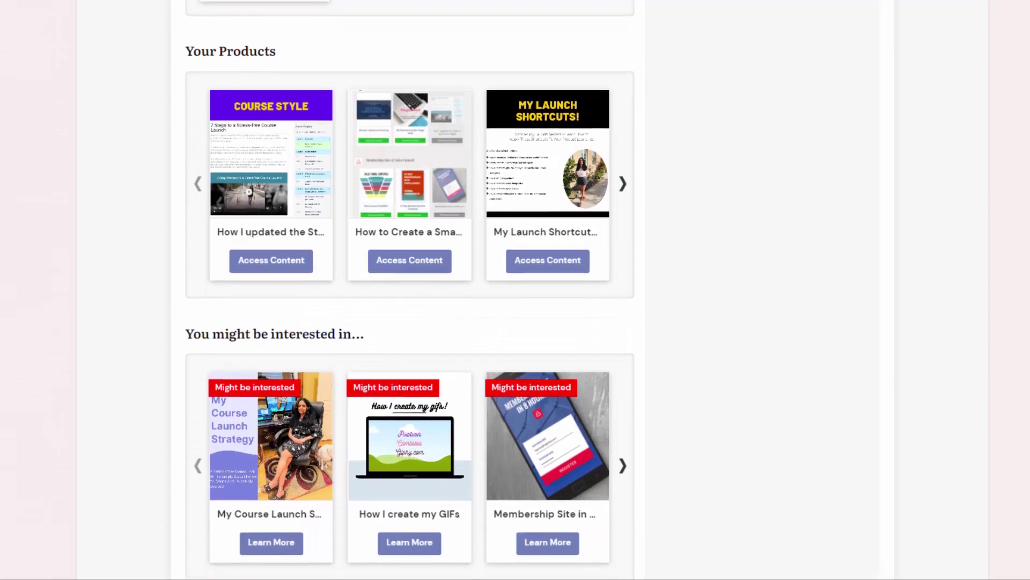
scroll(409, 290, down, 2)
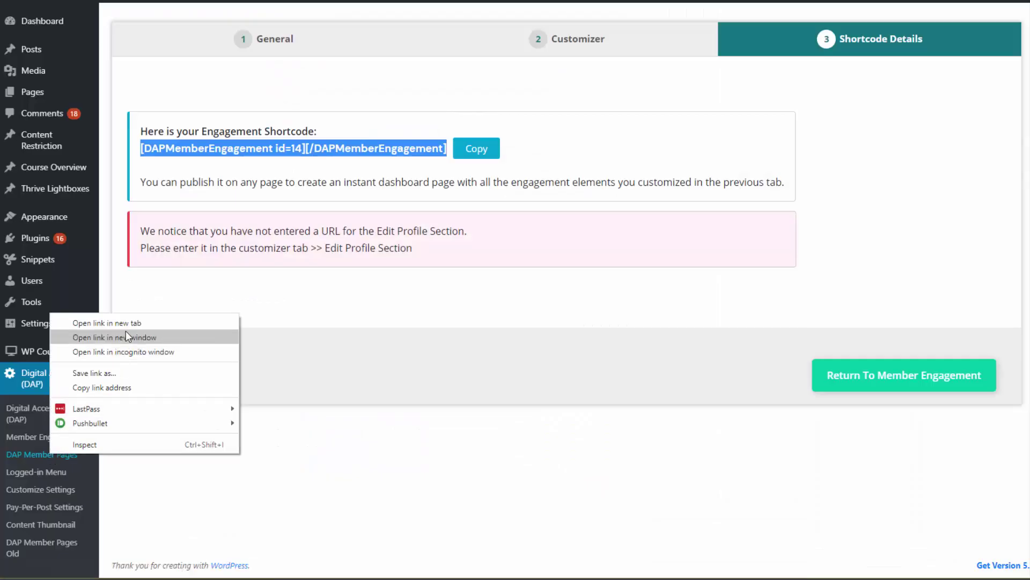
- Open the ppp-my-content member page (row 51) from DAP Member Pages for editing
click(126, 332)
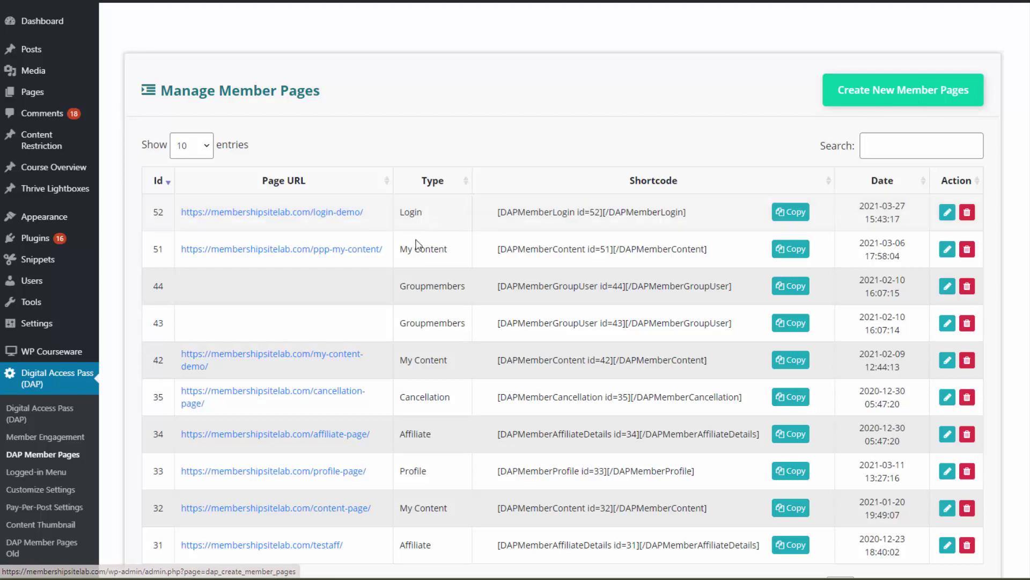
drag(340, 252, 330, 252)
click(948, 249)
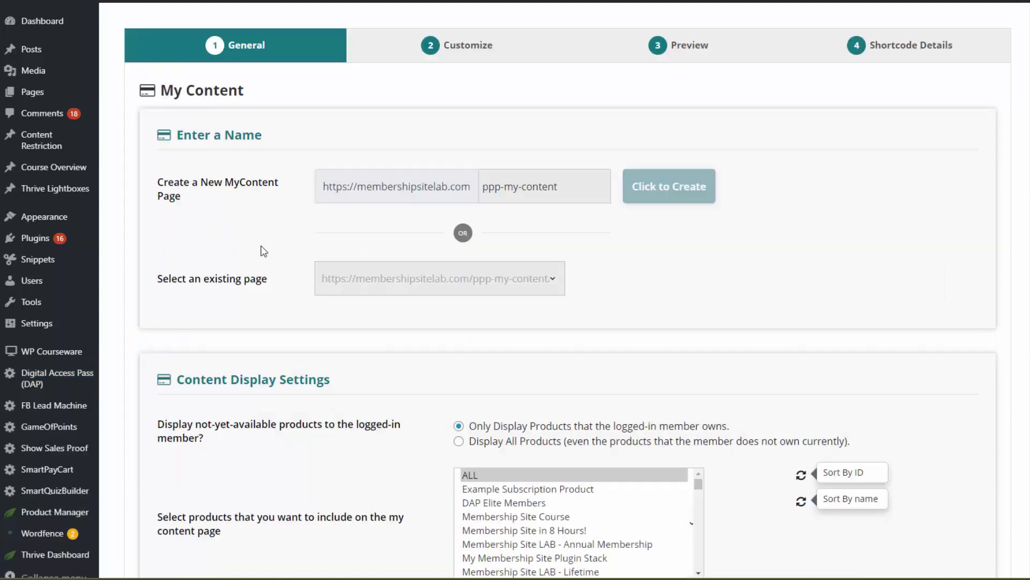
- Set Select Template Type to Display multiple products per row
scroll(321, 200, down, 5)
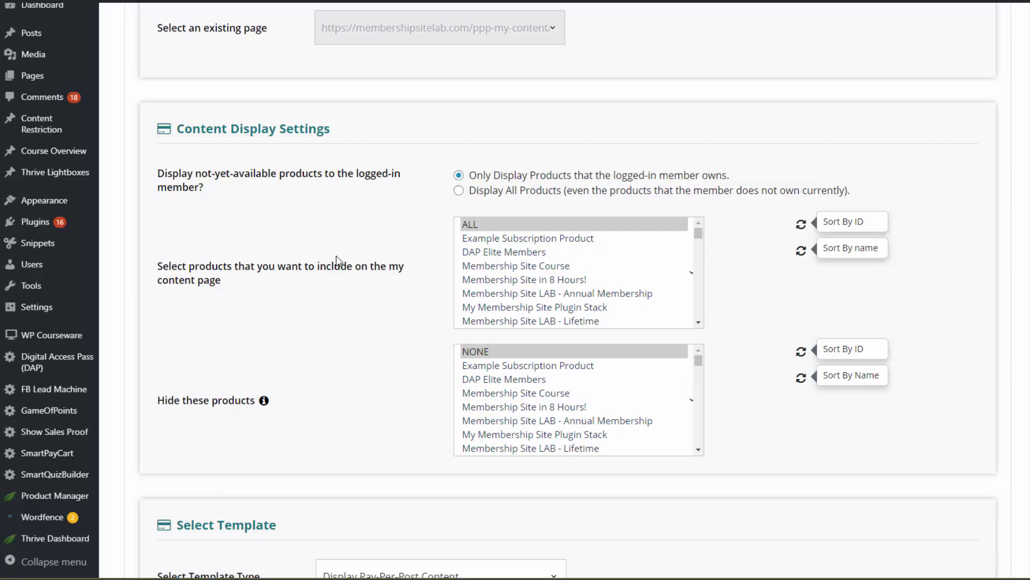
scroll(451, 390, down, 4)
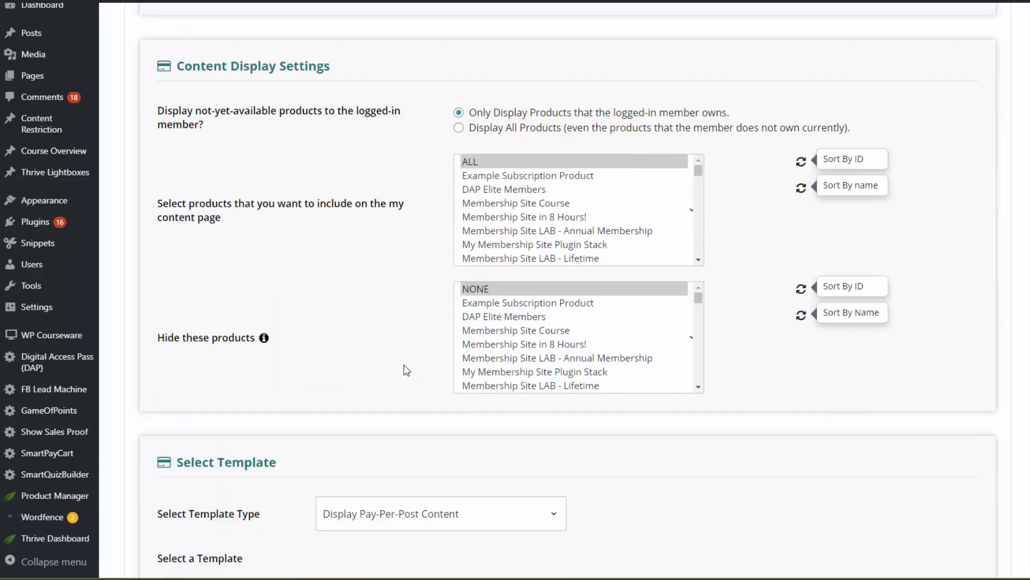
scroll(256, 376, down, 2)
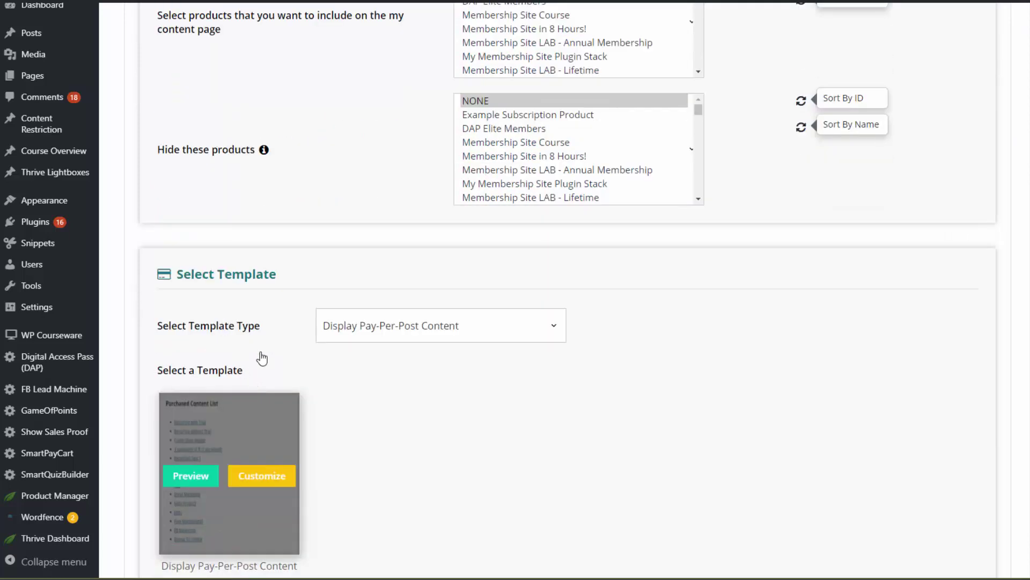
click(411, 273)
click(399, 288)
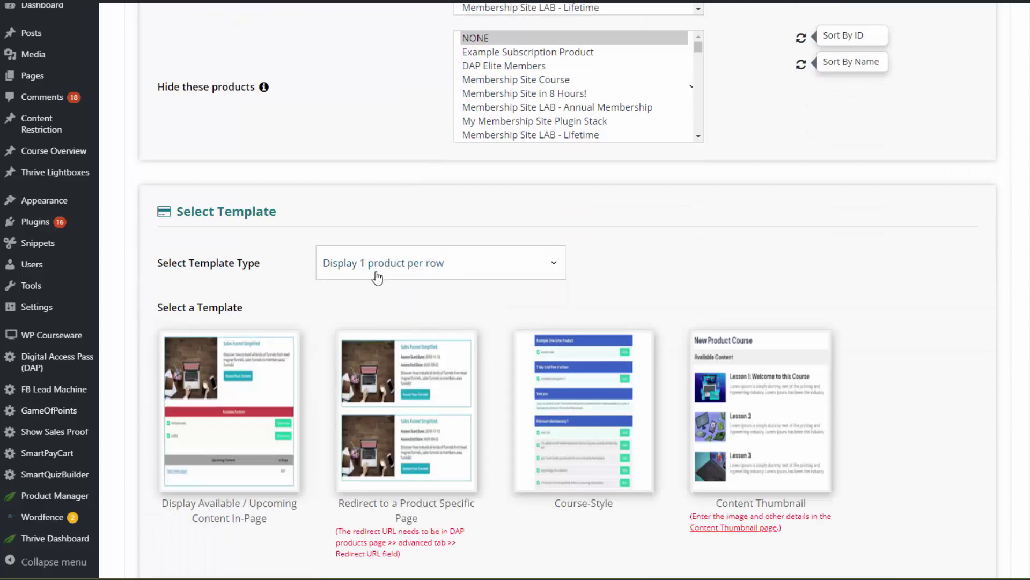
click(446, 263)
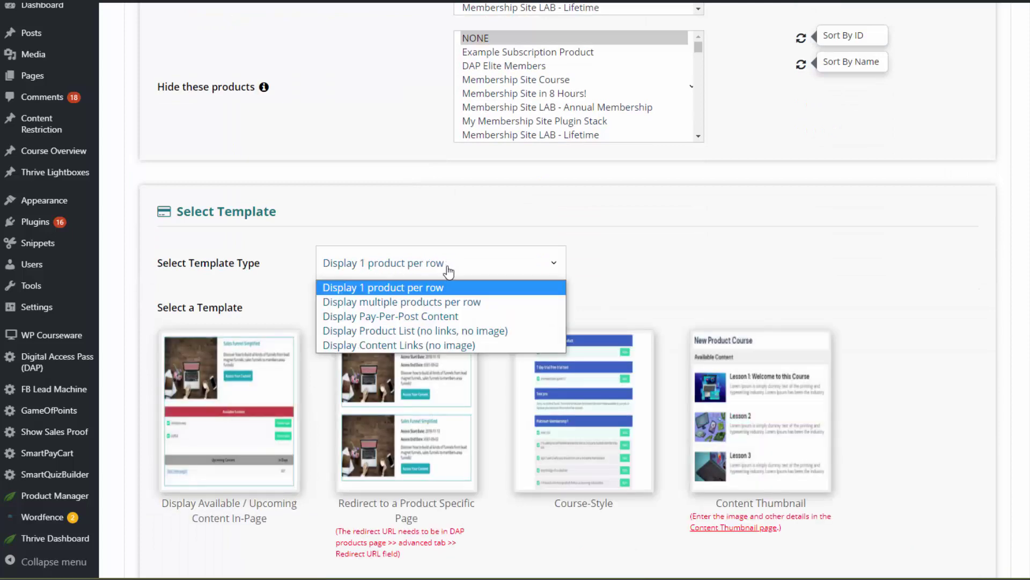
click(416, 302)
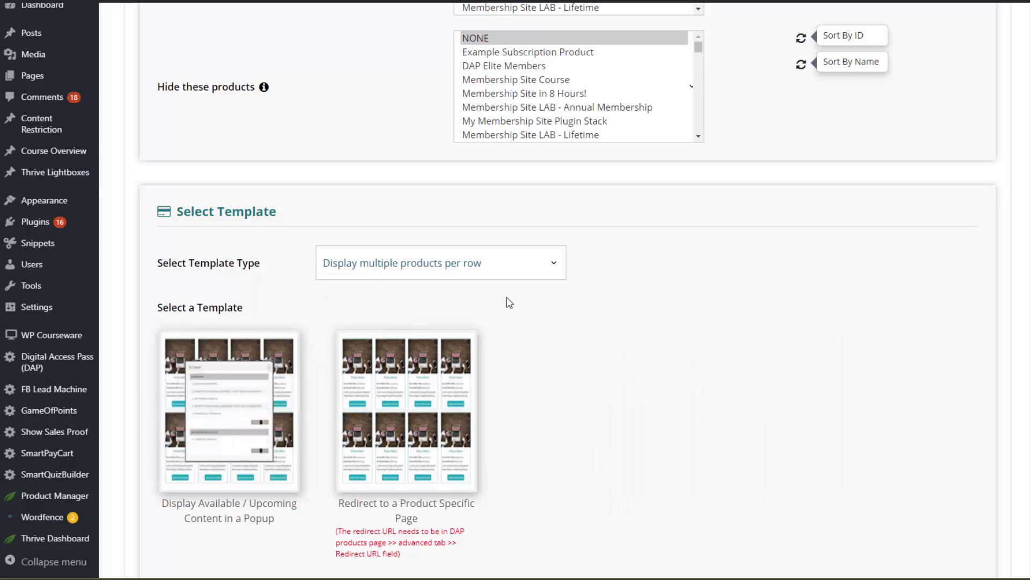
mouse_move(468, 379)
mouse_move(332, 359)
- Enlarge the product image to 296×211 and view the [DAPPayPerPostContent id=51] shortcode details
scroll(457, 333, down, 1)
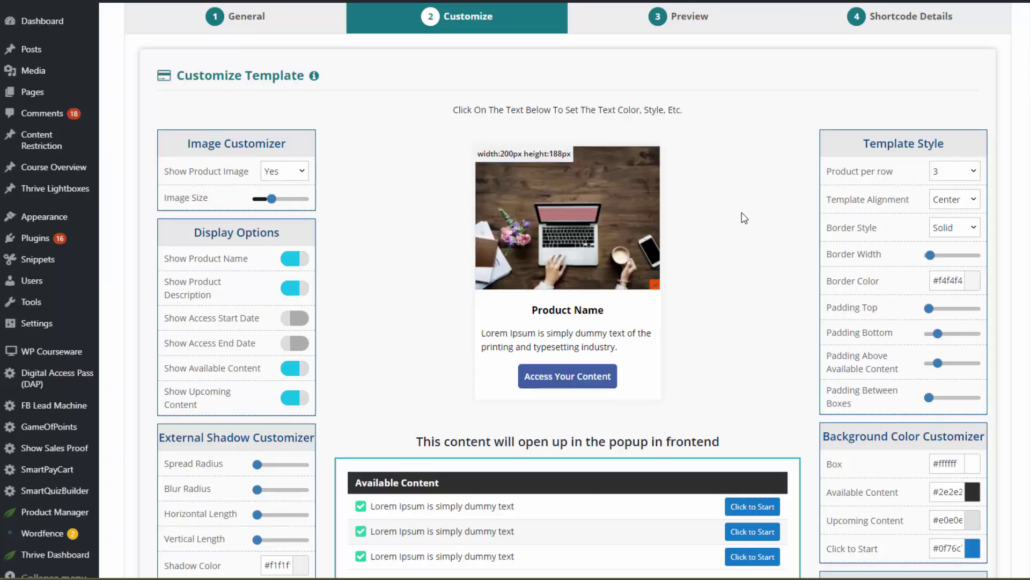
mouse_move(655, 283)
mouse_down()
mouse_move(652, 247)
mouse_move(655, 272)
mouse_up()
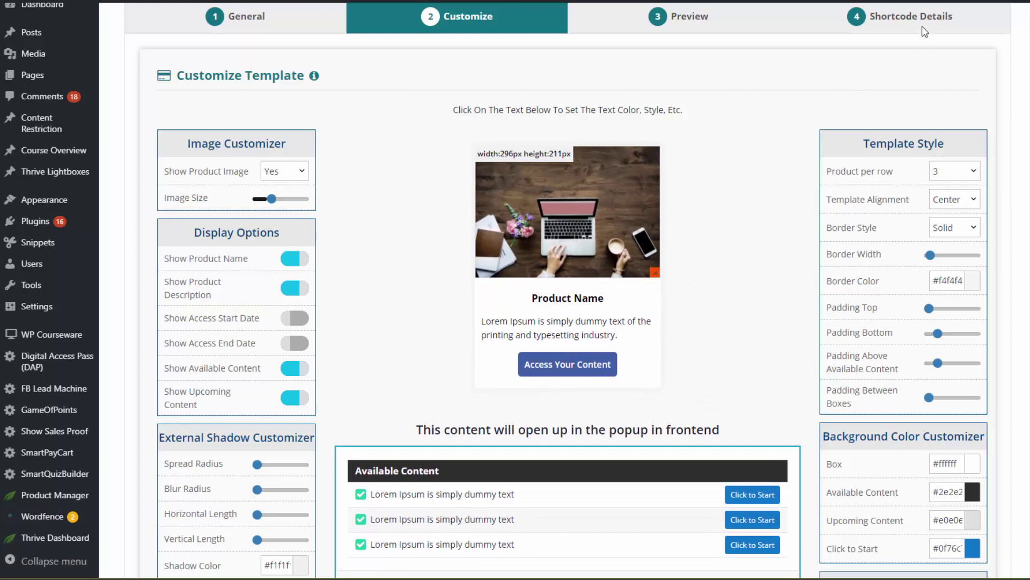
click(880, 18)
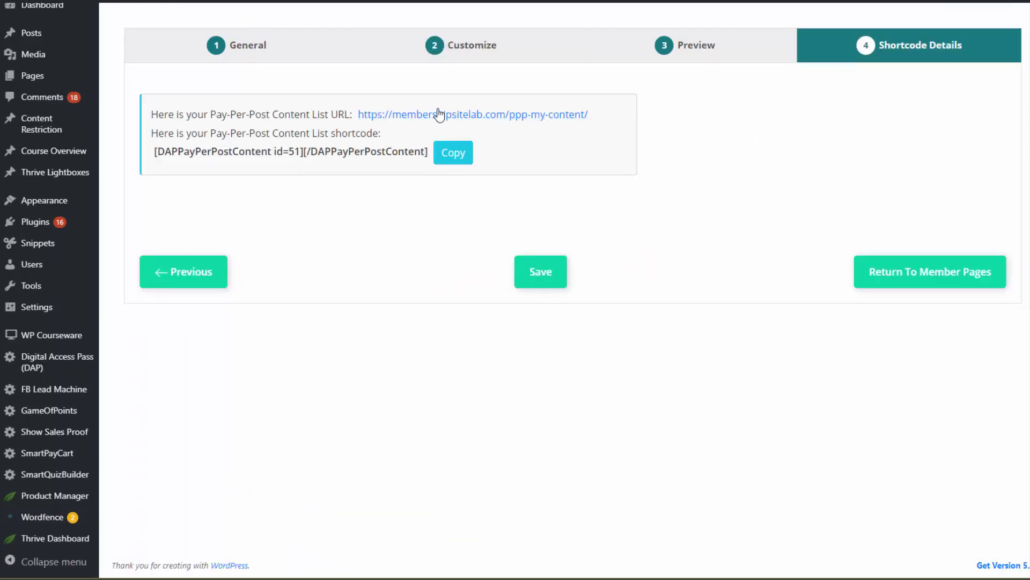